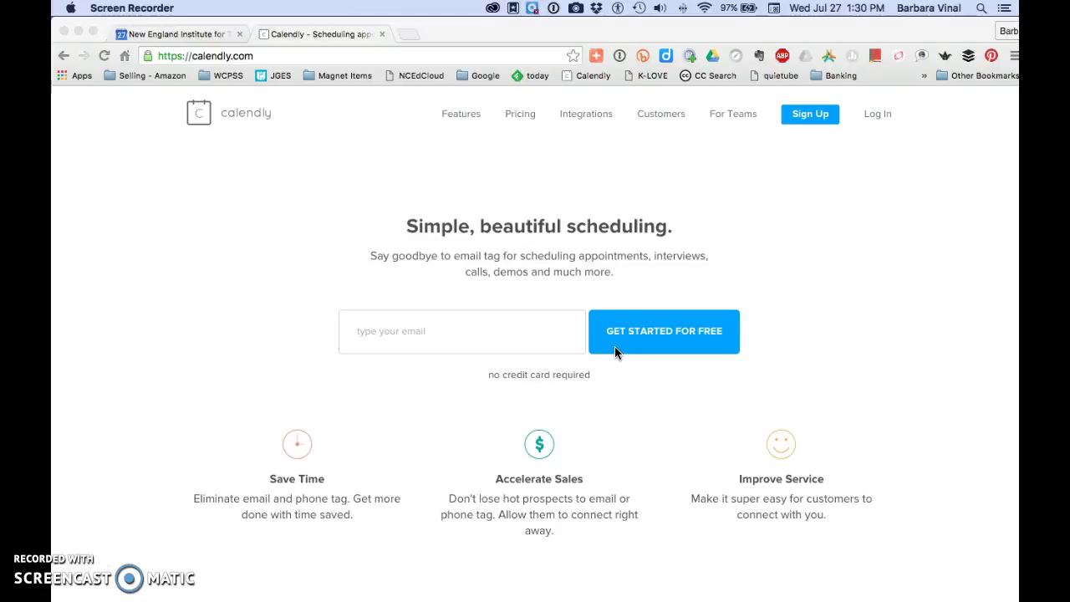
Sign in to Calendly and reach the My Calendly dashboard with its 15, 30 and 60 Minute meetings.
left_click(877, 117)
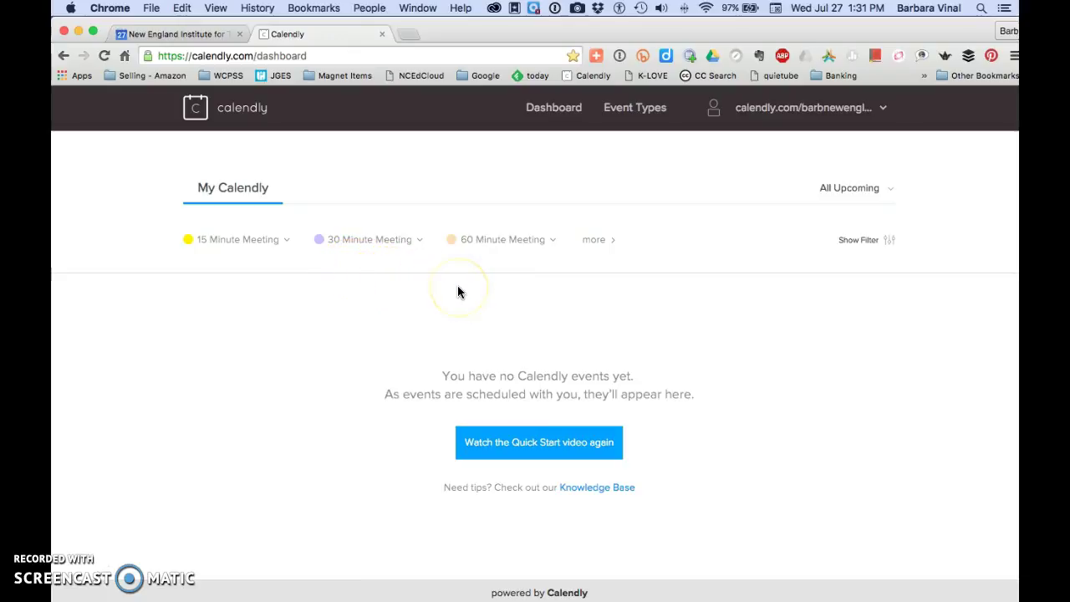
Review the 15 Minute Meeting's Monday–Friday, 60-rolling-day booking window, then cancel without changes.
left_click(255, 243)
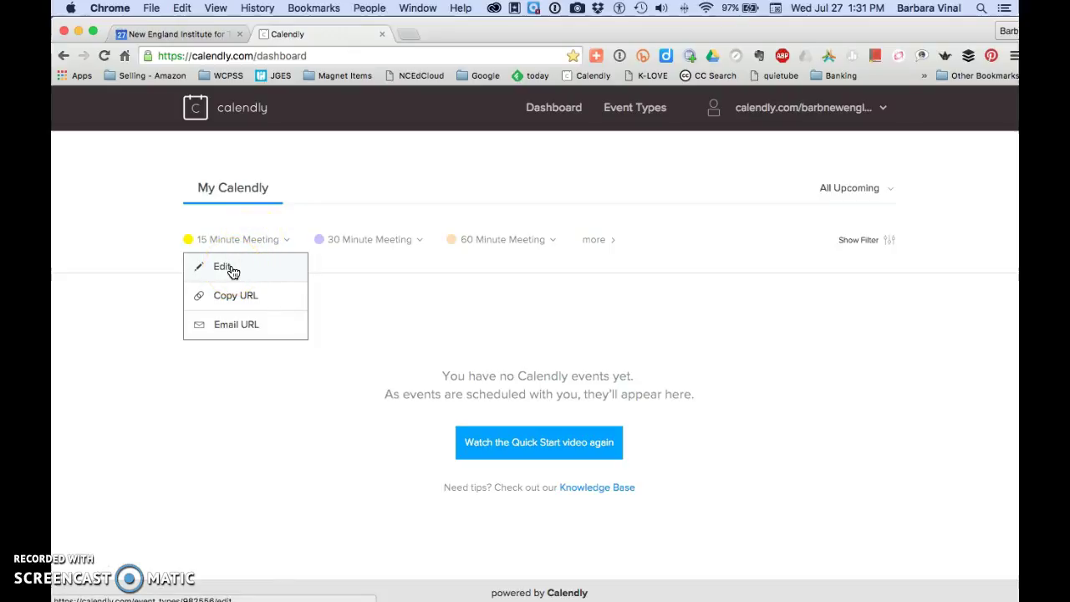
left_click(232, 268)
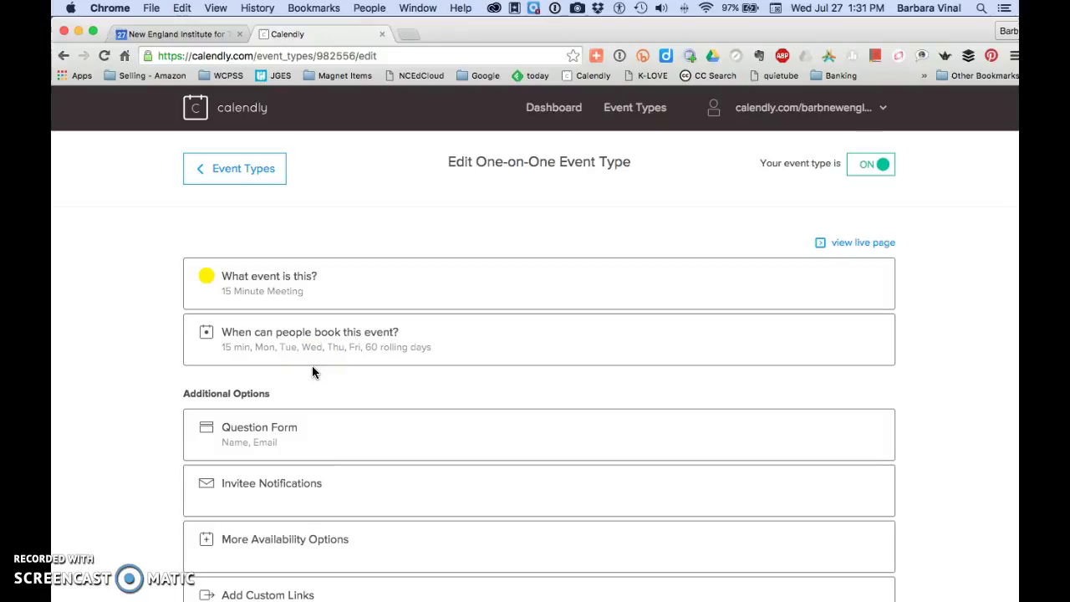
left_click(312, 350)
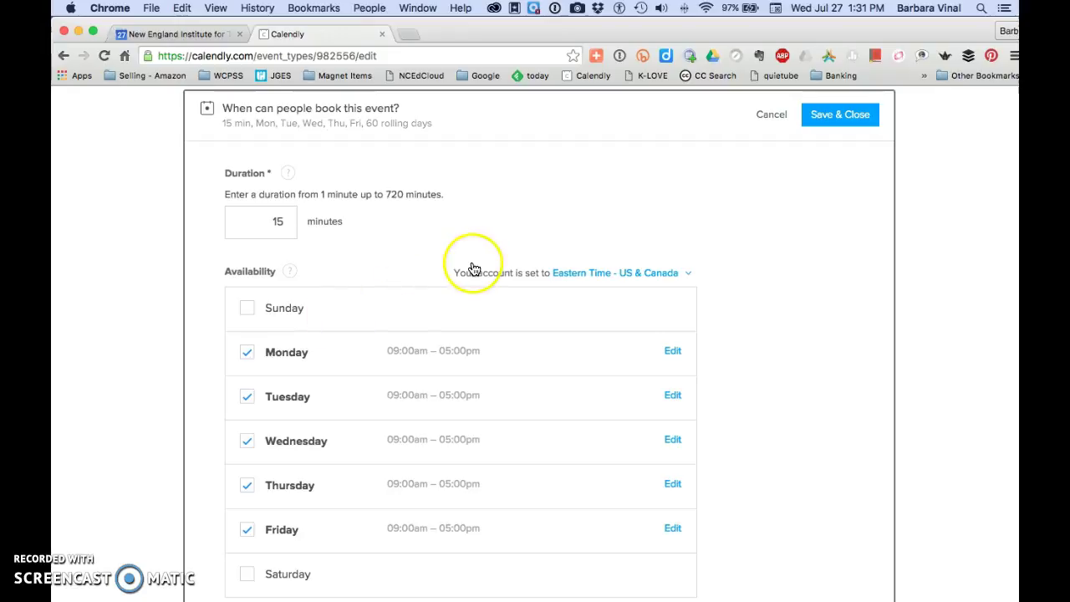
scroll(823, 405, "down", 5)
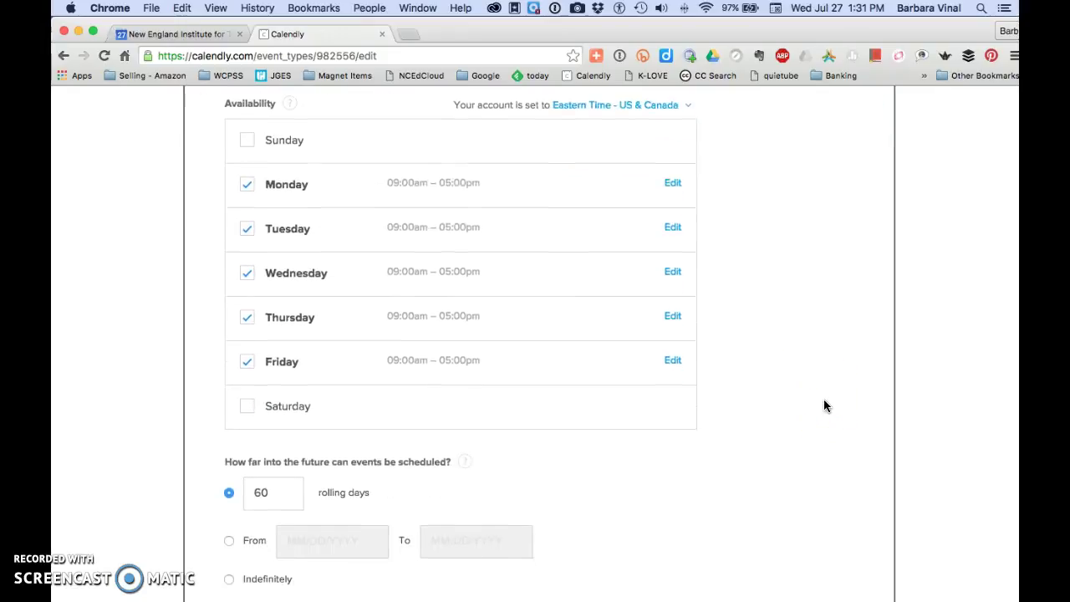
scroll(823, 405, "down", 2)
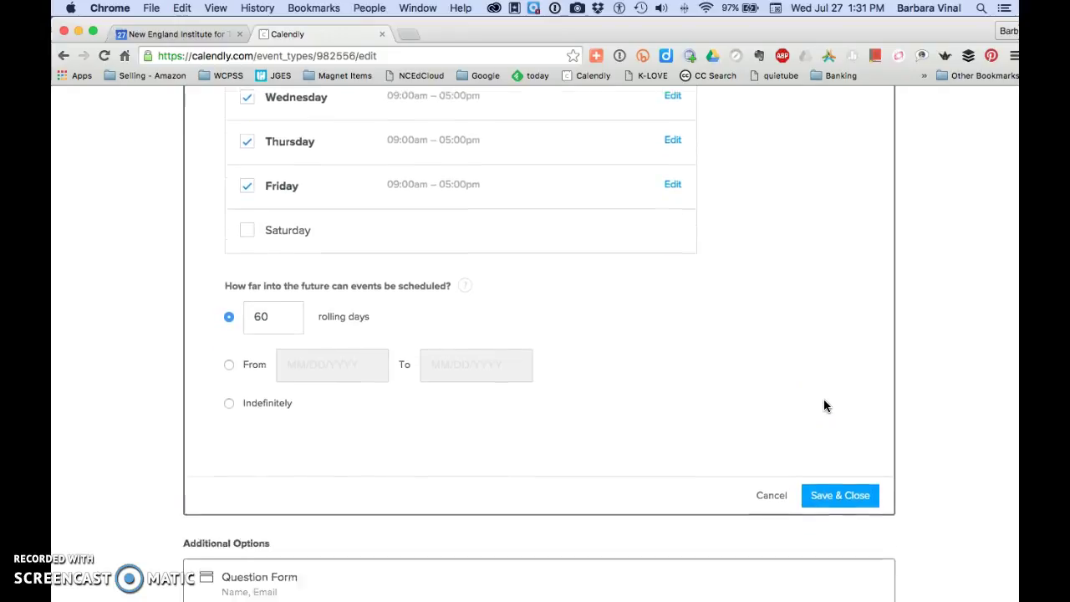
left_click(764, 469)
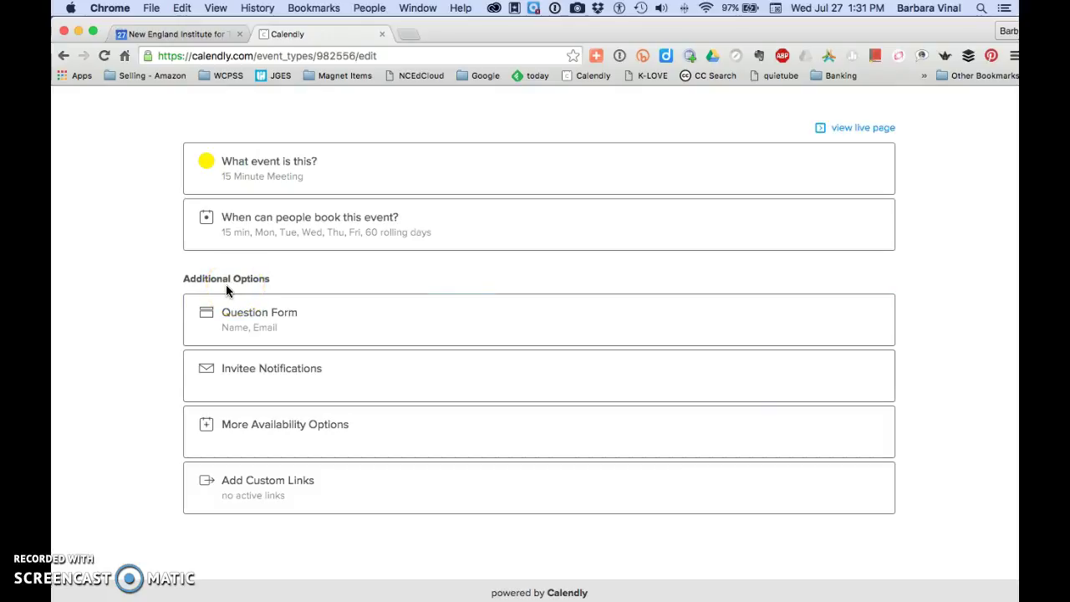
Add the booking question 'Where are we meeting?' to the 15 Minute Meeting's form.
left_click(269, 319)
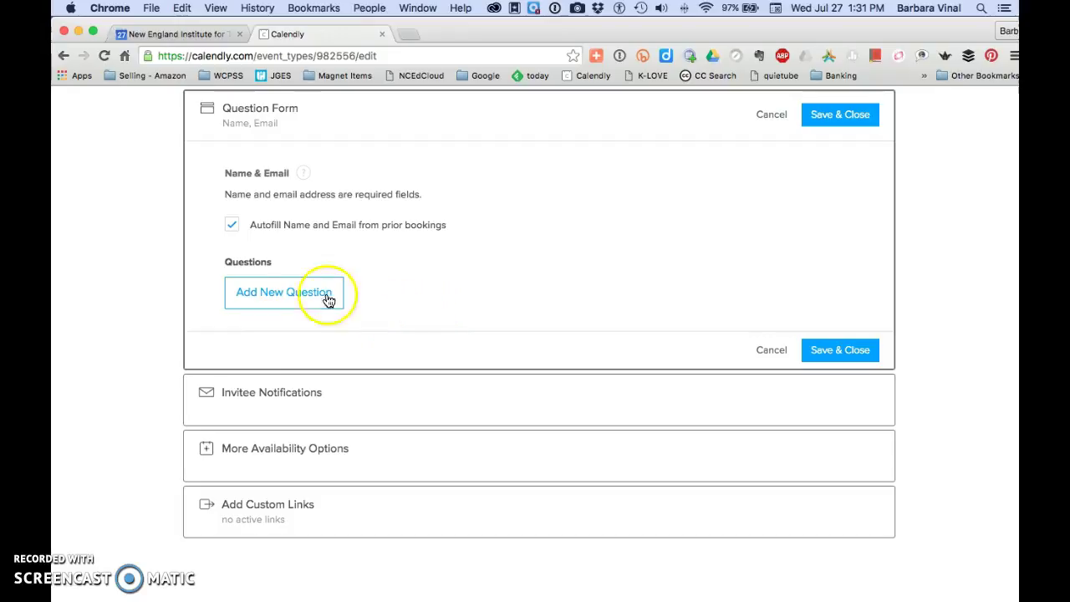
left_click(286, 291)
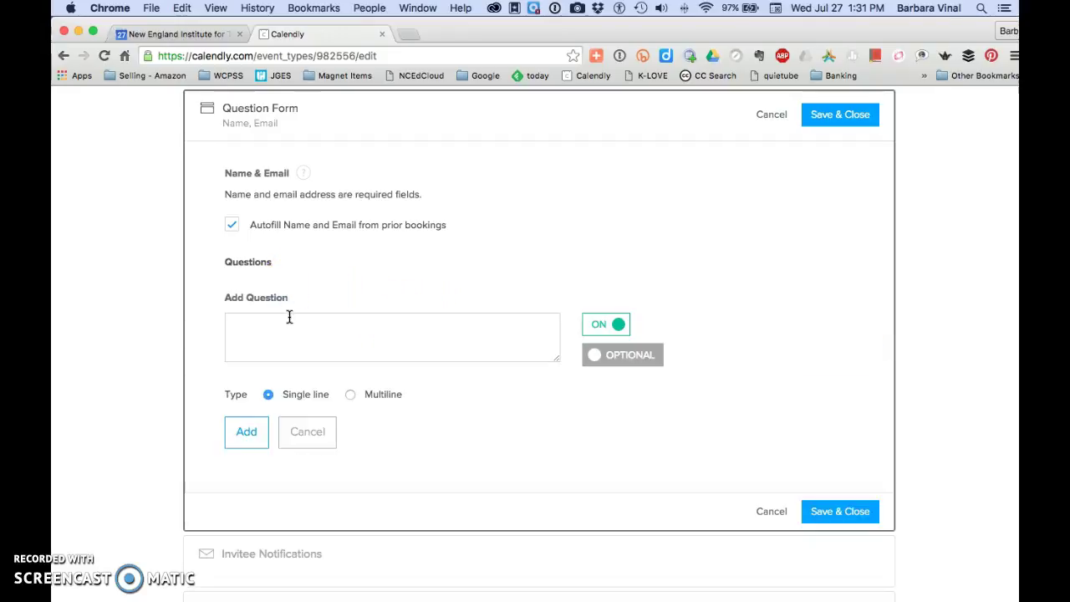
left_click(289, 317)
type("Where ar")
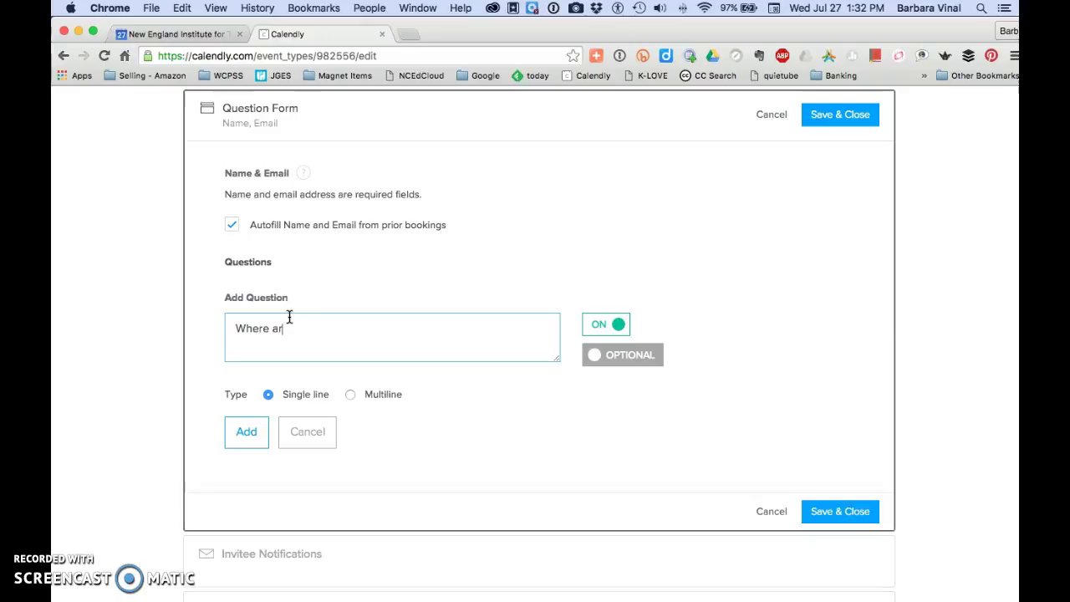
type("e we meeting")
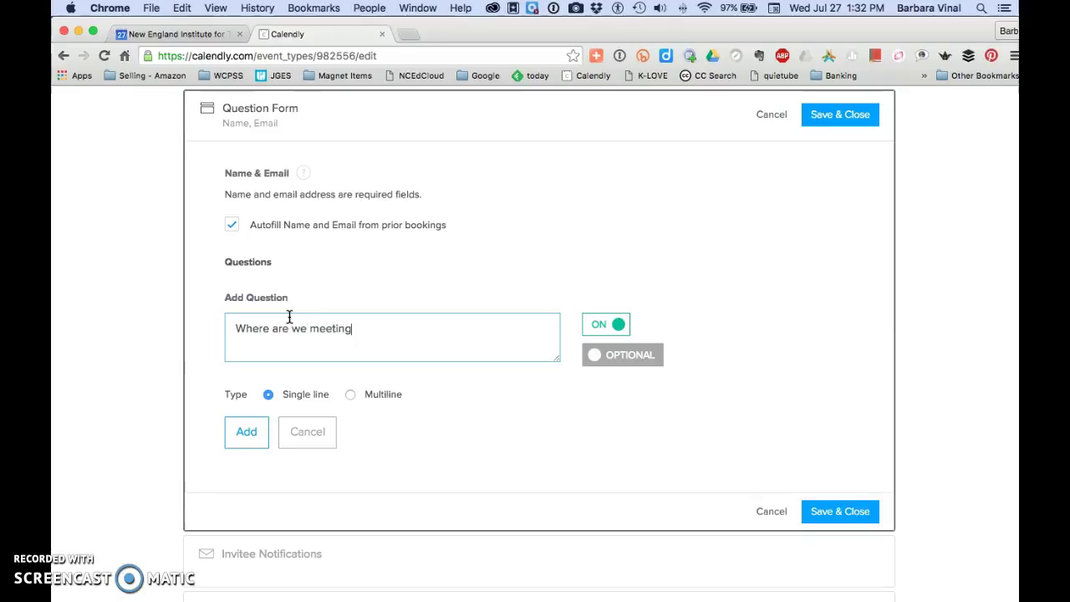
type("?")
left_click(248, 428)
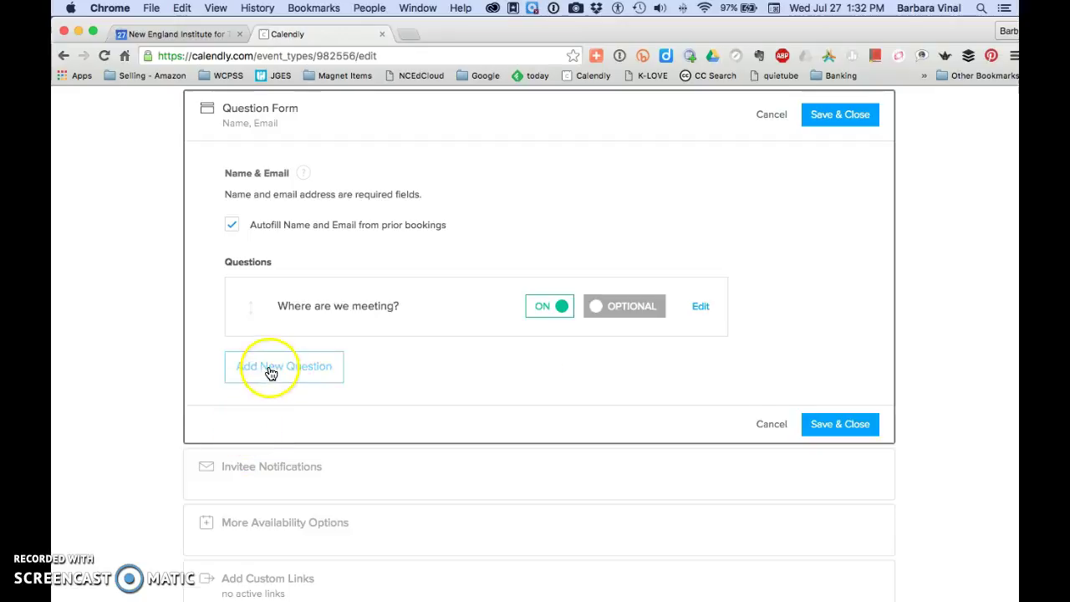
Add a multiline question 'What are we meeting about?' and save the question form.
left_click(270, 366)
left_click(273, 404)
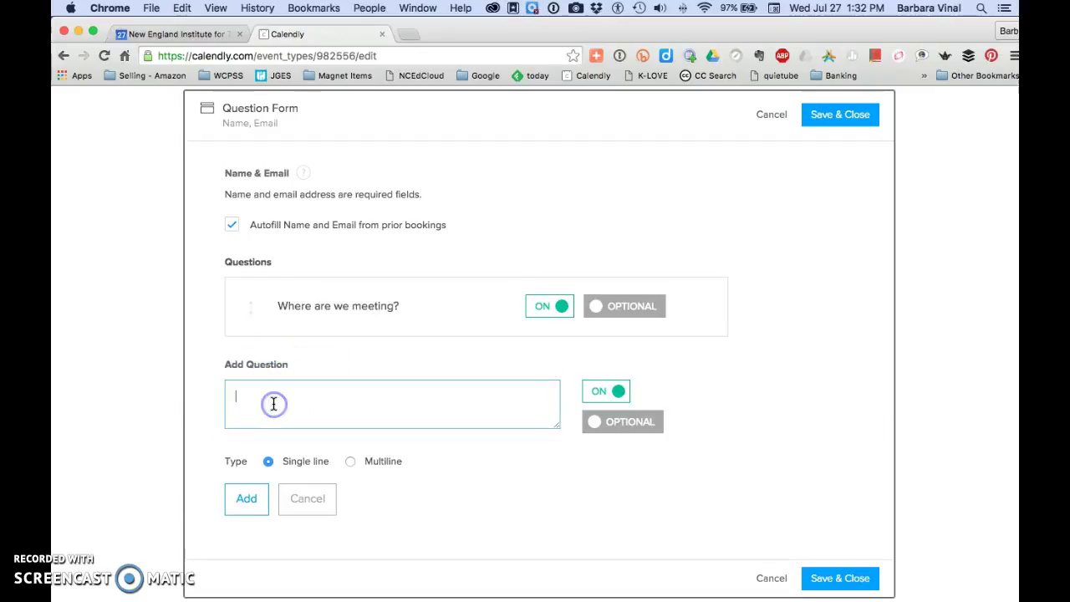
type("What are we me")
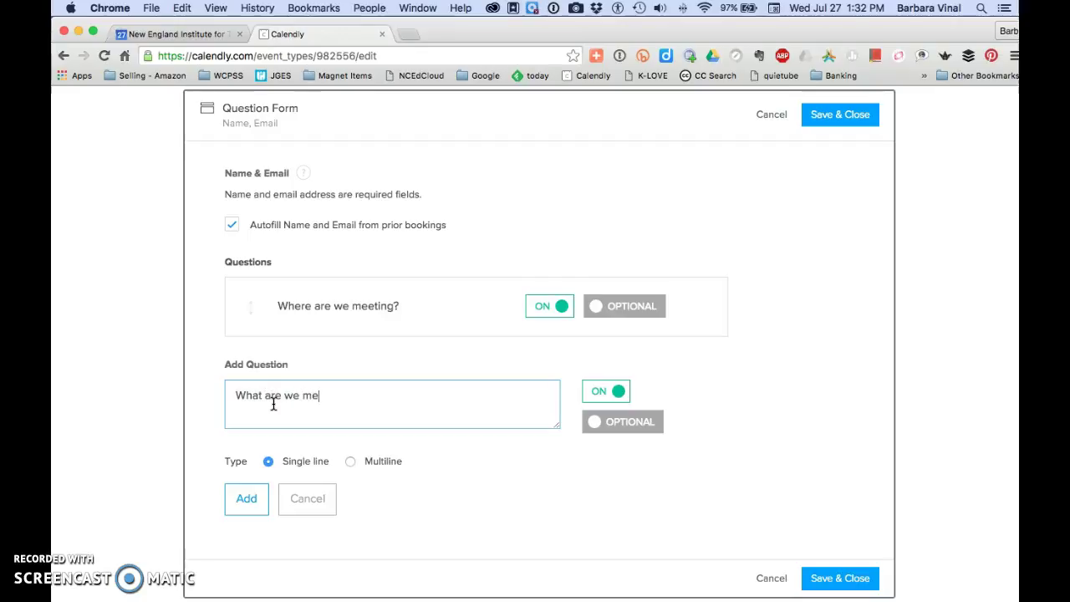
type("eting about?")
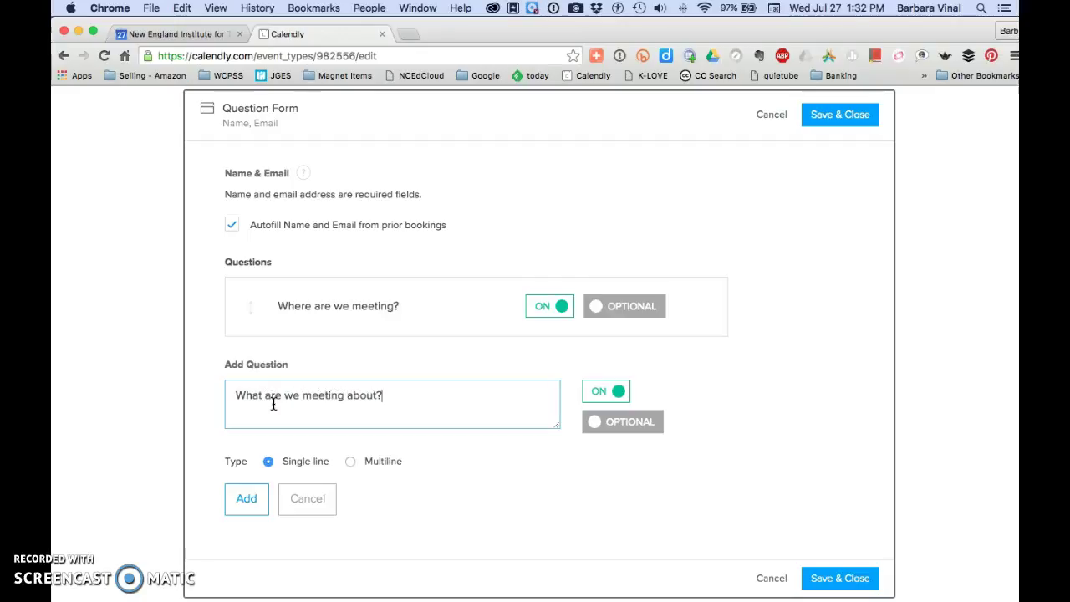
left_click(350, 464)
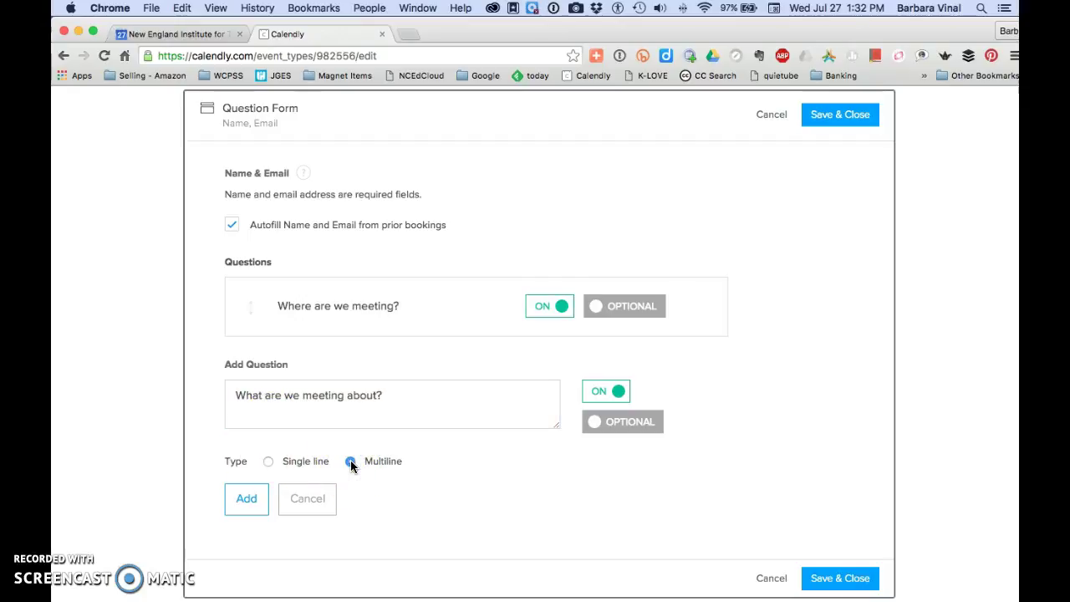
left_click(247, 499)
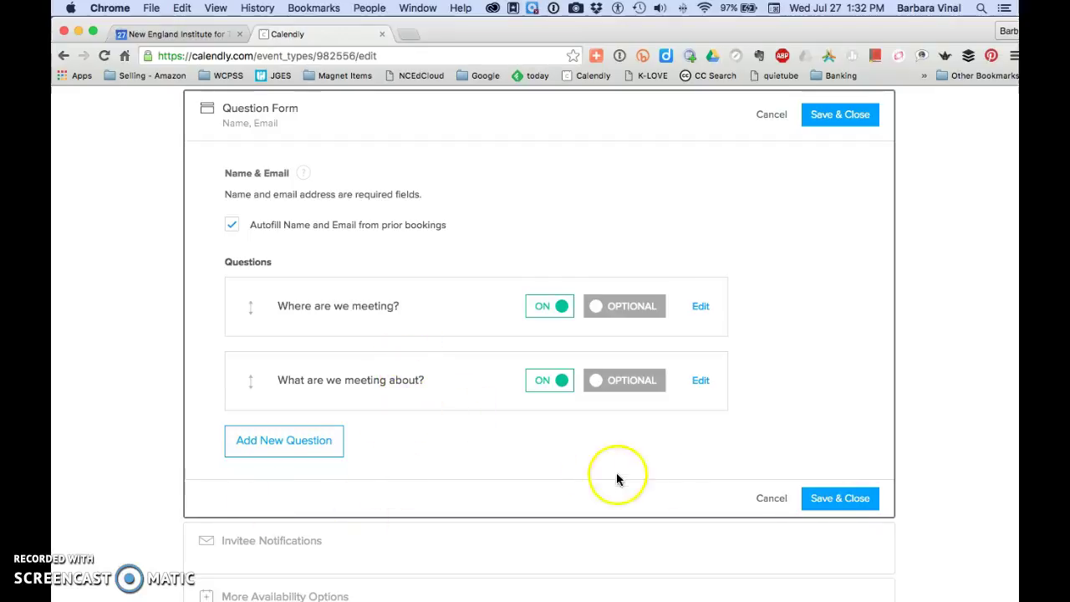
left_click(841, 499)
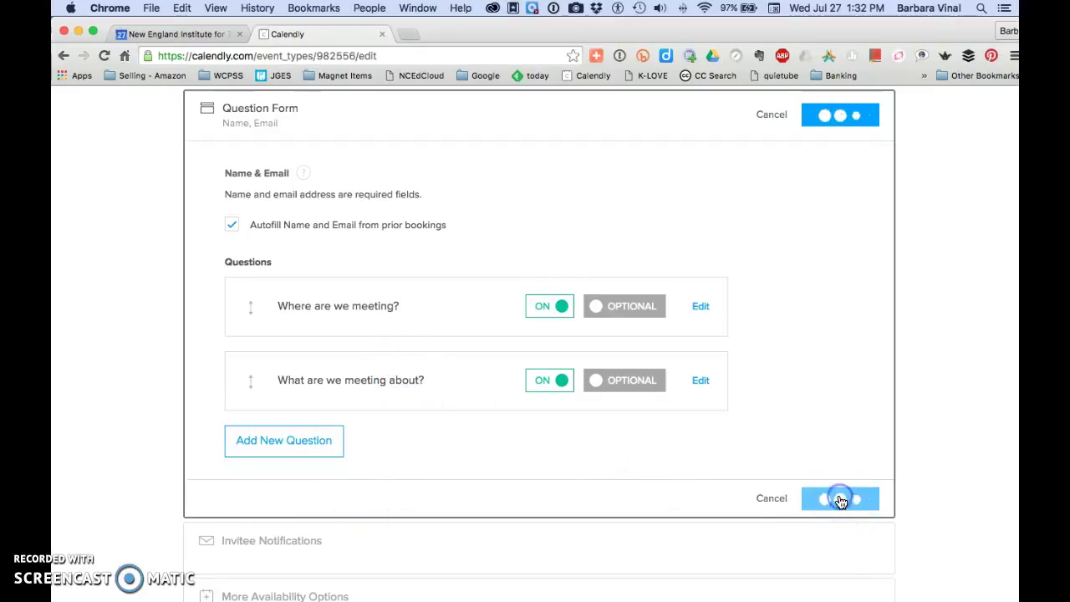
left_click(817, 496)
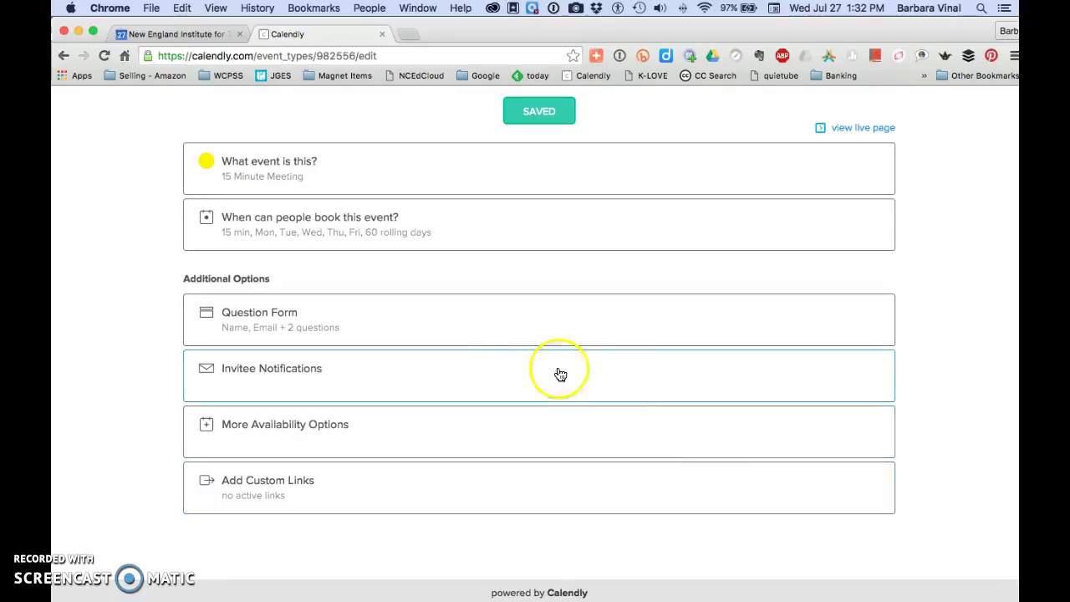
left_click(479, 376)
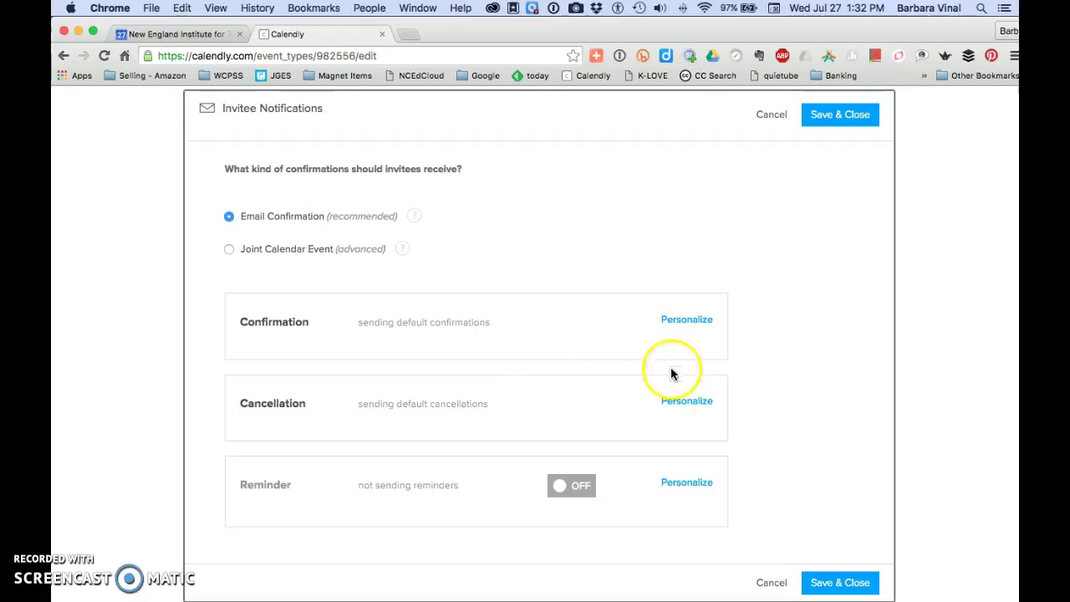
left_click(773, 583)
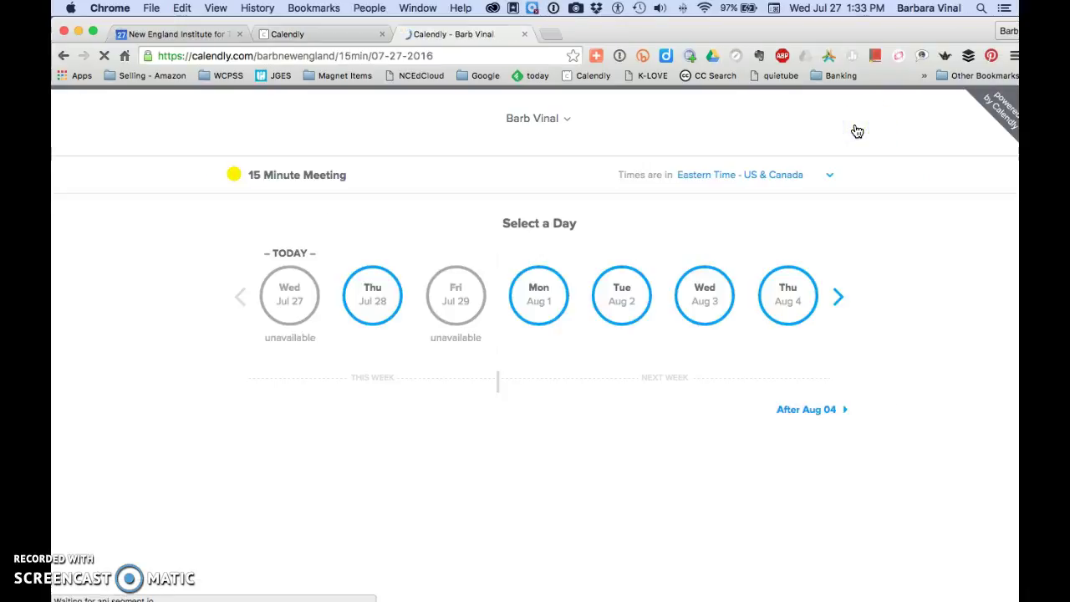
Open the 15 Minute Meeting's live page and show Thursday, July 28's available times.
left_click(552, 147)
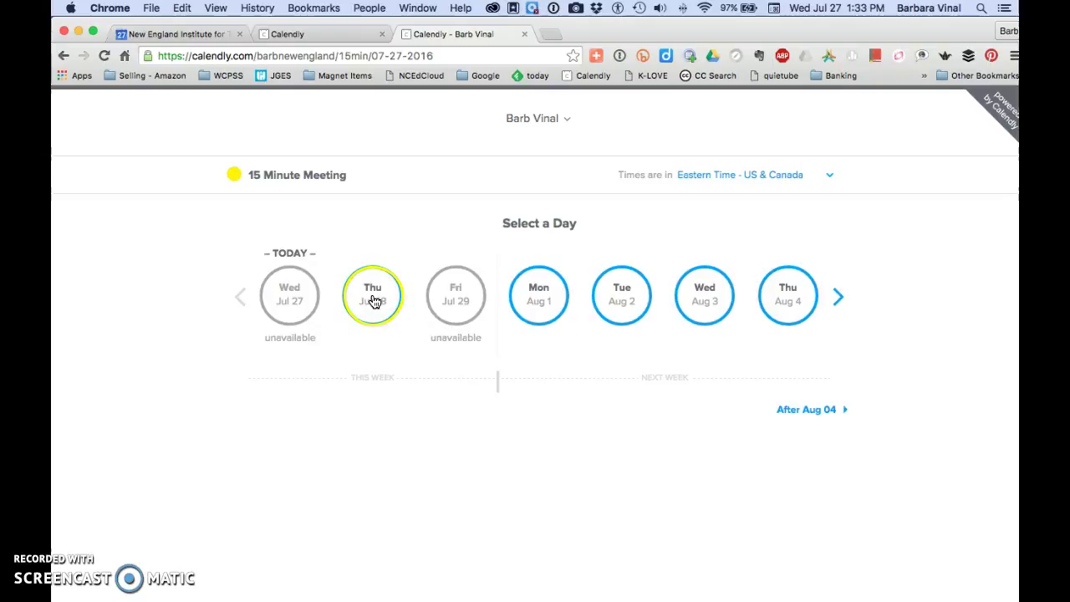
left_click(373, 301)
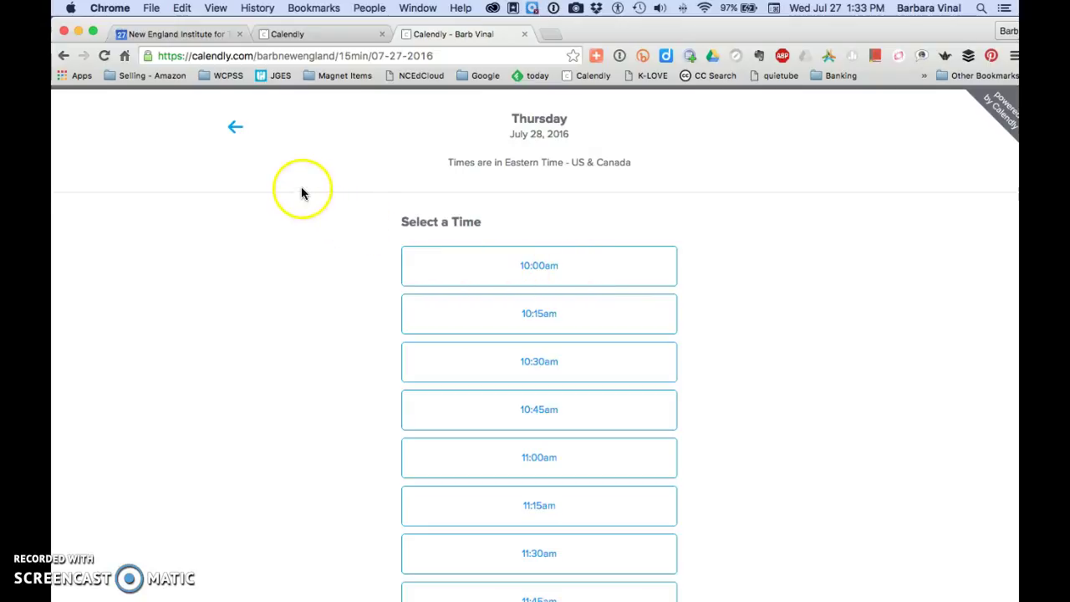
Compare Google Calendar with the booking page's Thursday, July 28 slots, which start at 10:00am.
left_click(199, 35)
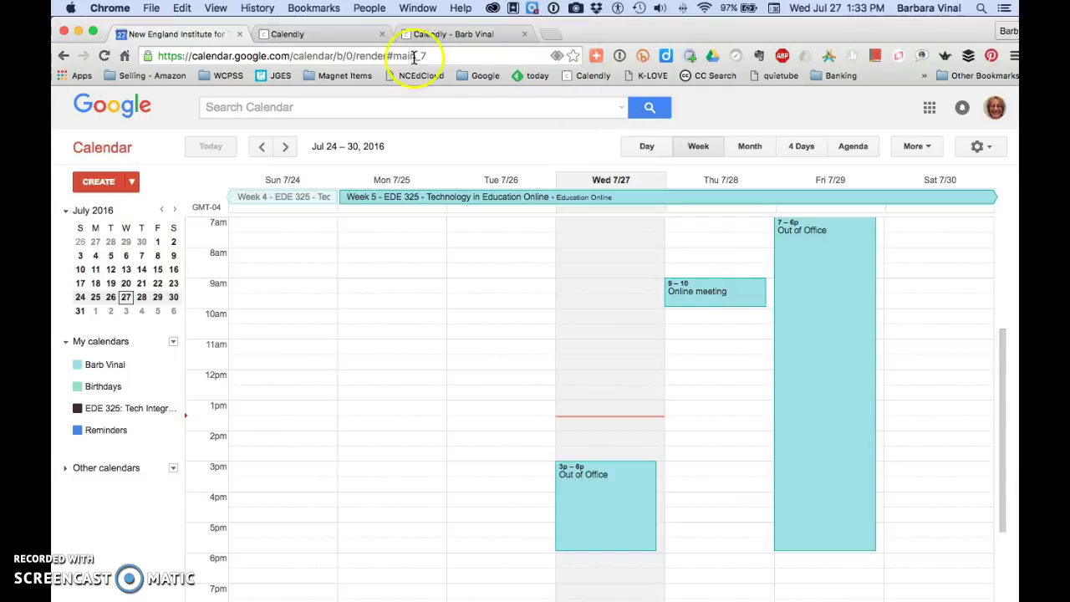
left_click(452, 34)
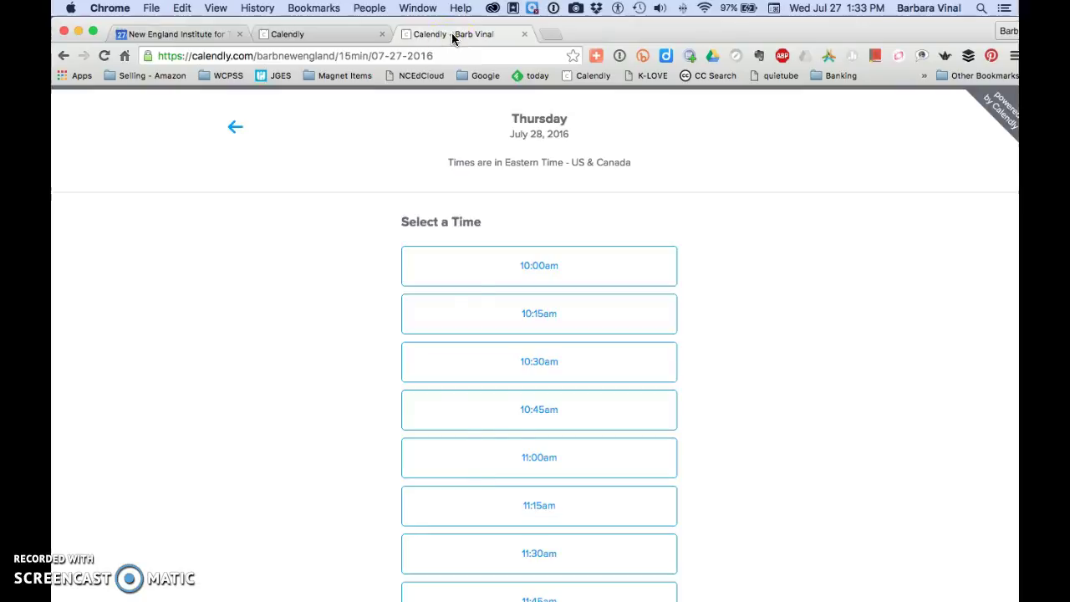
scroll(516, 494, "down", 3)
scroll(519, 494, "down", 5)
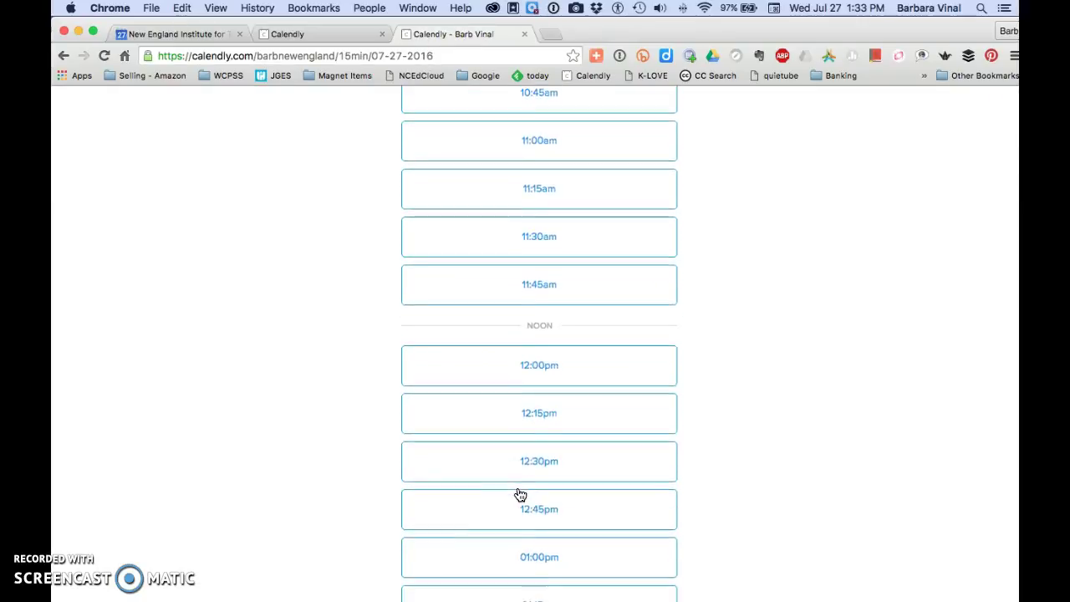
scroll(519, 494, "up", 5)
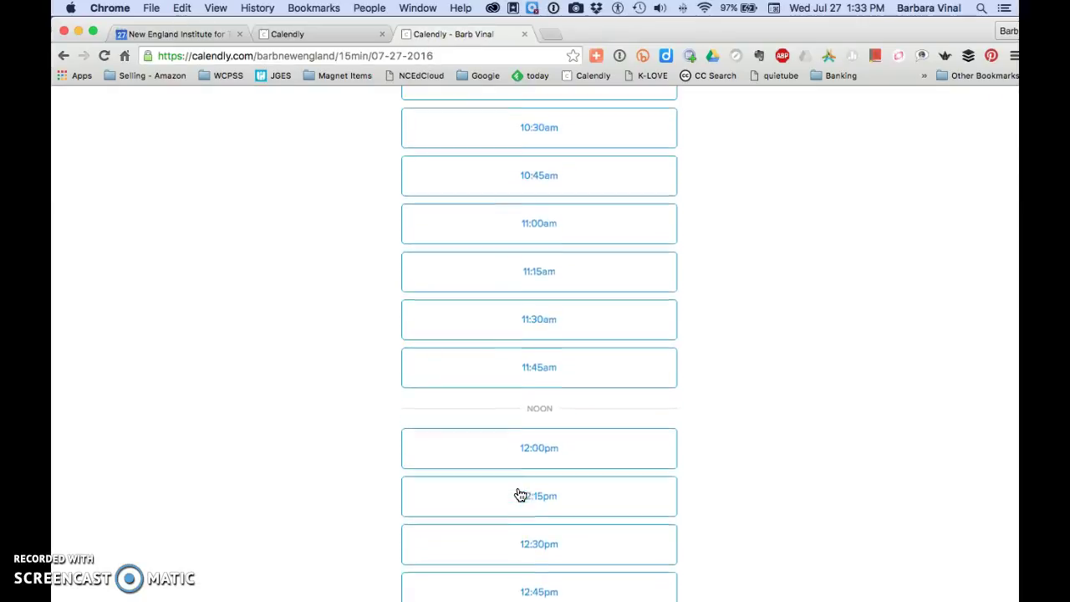
scroll(519, 494, "up", 1)
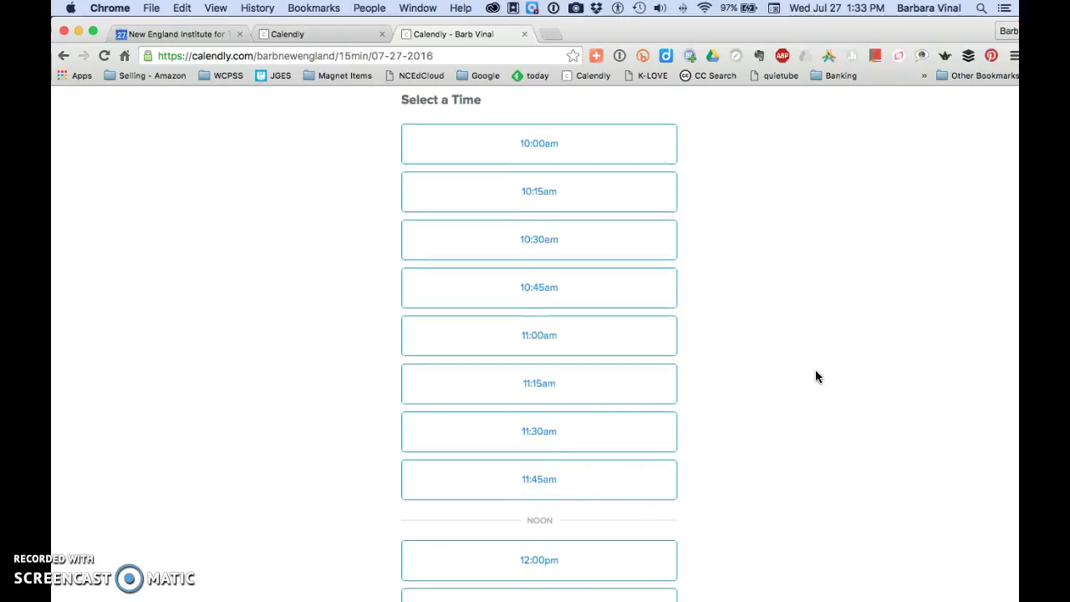
Pick and confirm the 11:00am slot, then enter the invitee's name and e-mail address.
left_click(600, 331)
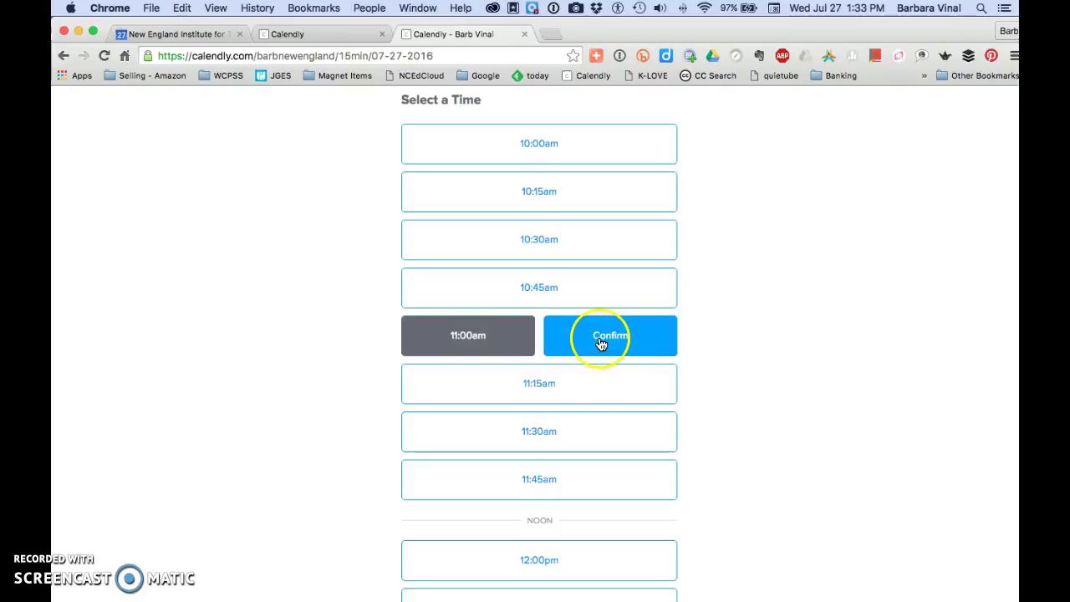
left_click(599, 338)
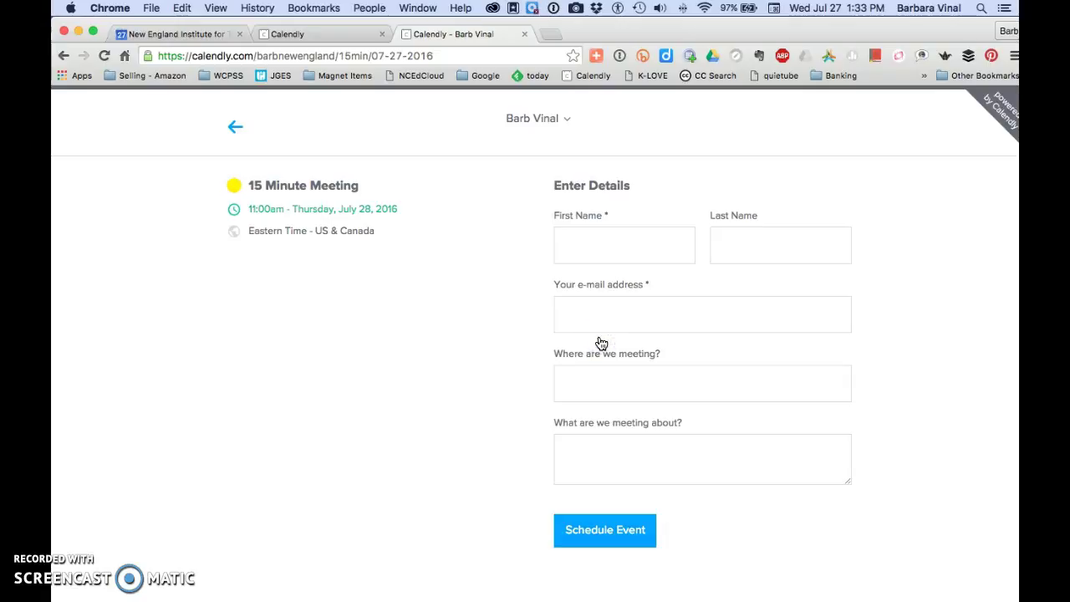
left_click(603, 248)
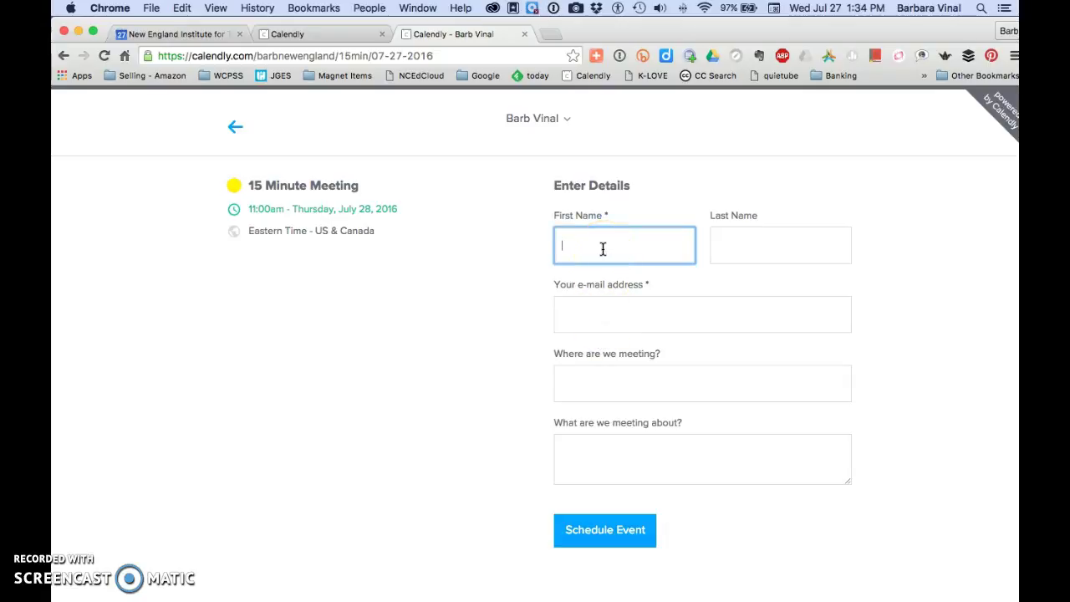
key("Tab")
type("Vi")
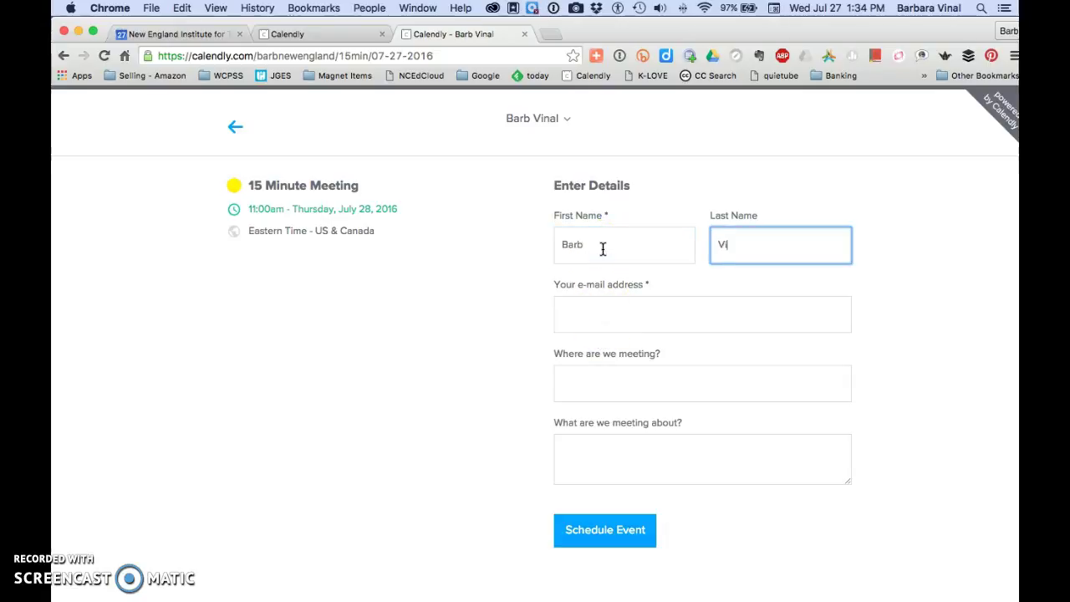
type("nal")
key("Tab")
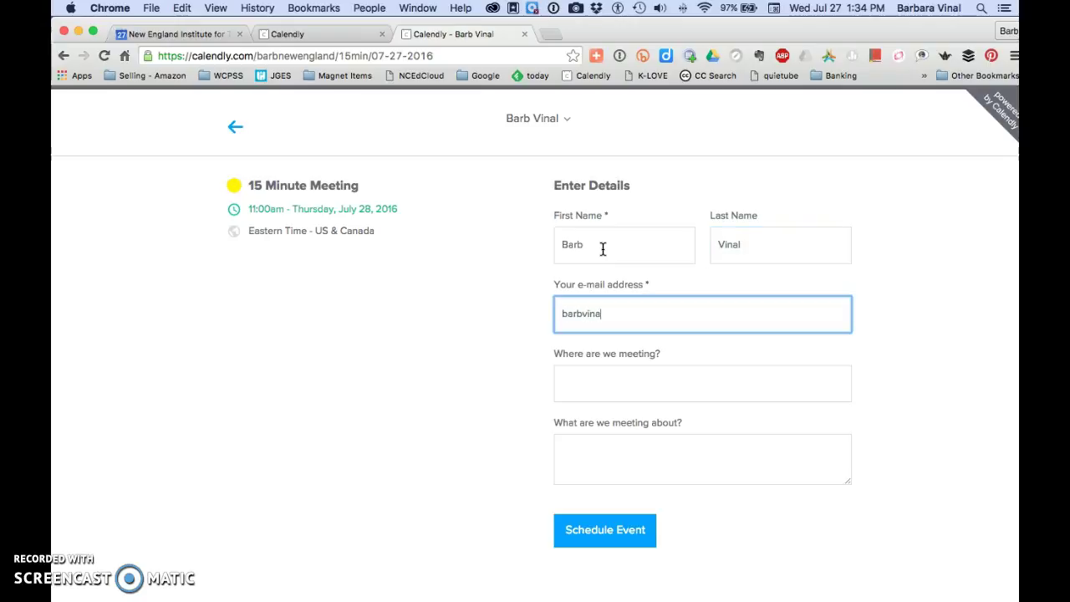
Answer 'Phone' for the meeting location, schedule the event, and show add-to-calendar options.
key("Tab")
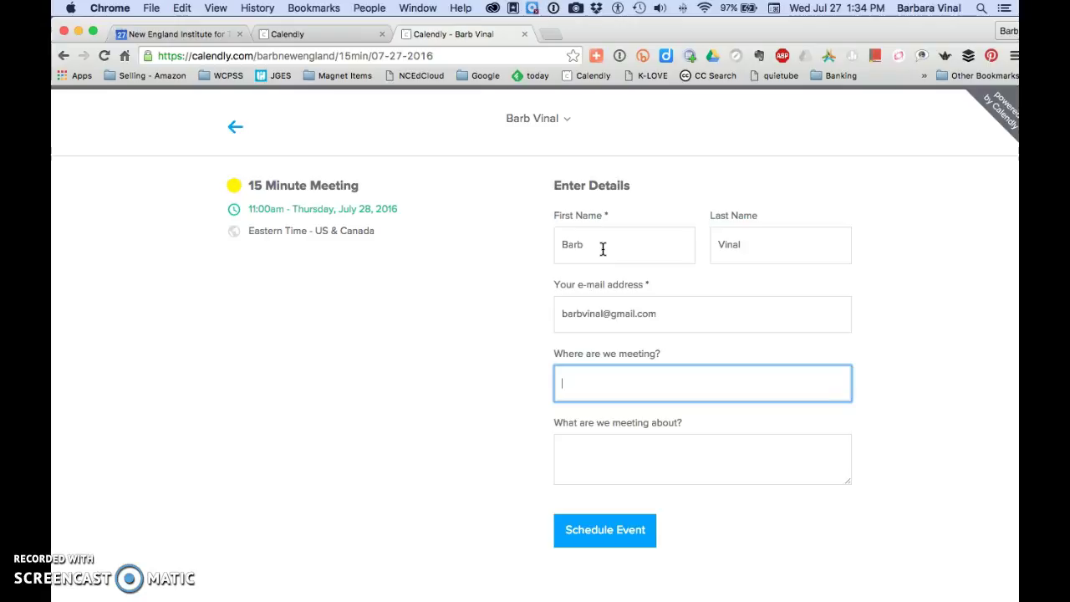
type("Phone")
key("Tab")
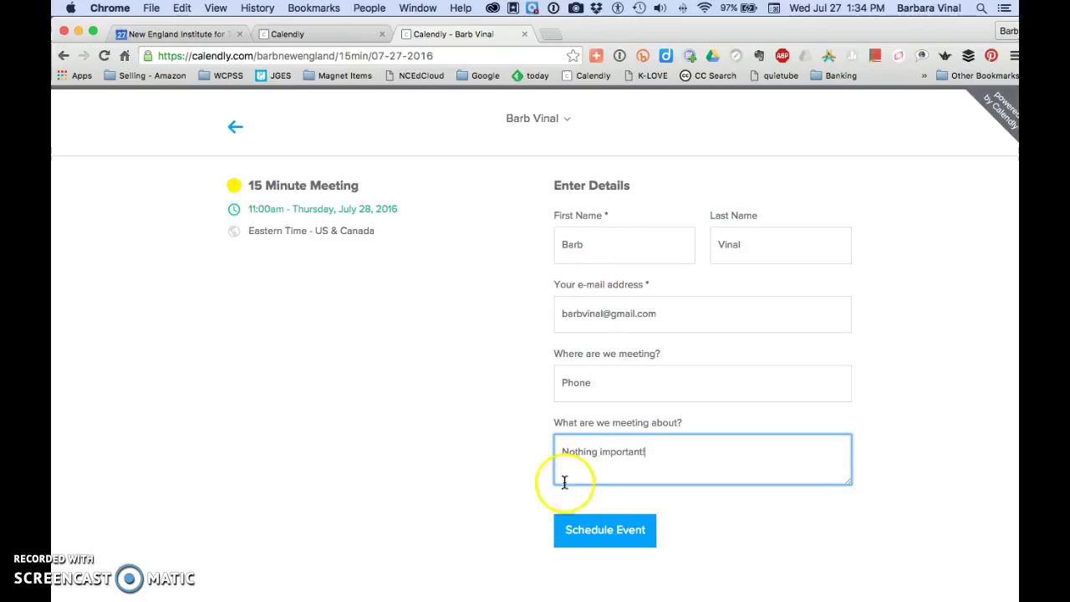
left_click(599, 532)
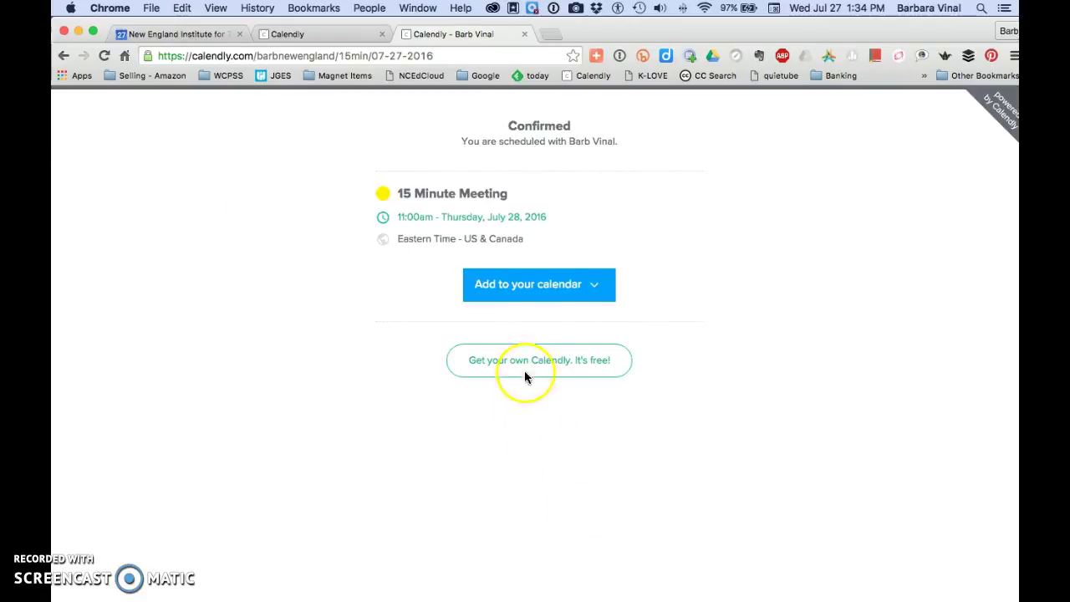
left_click(552, 291)
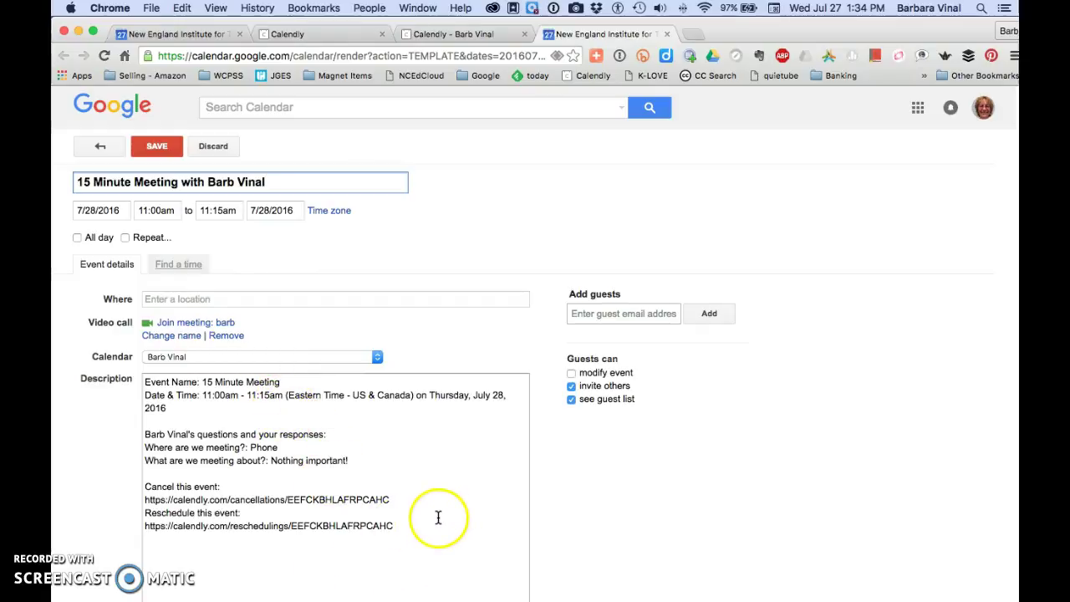
Save the 15 Minute Meeting to Google Calendar for Thu Jul 28, 11am, and return to Calendly.
left_click(159, 147)
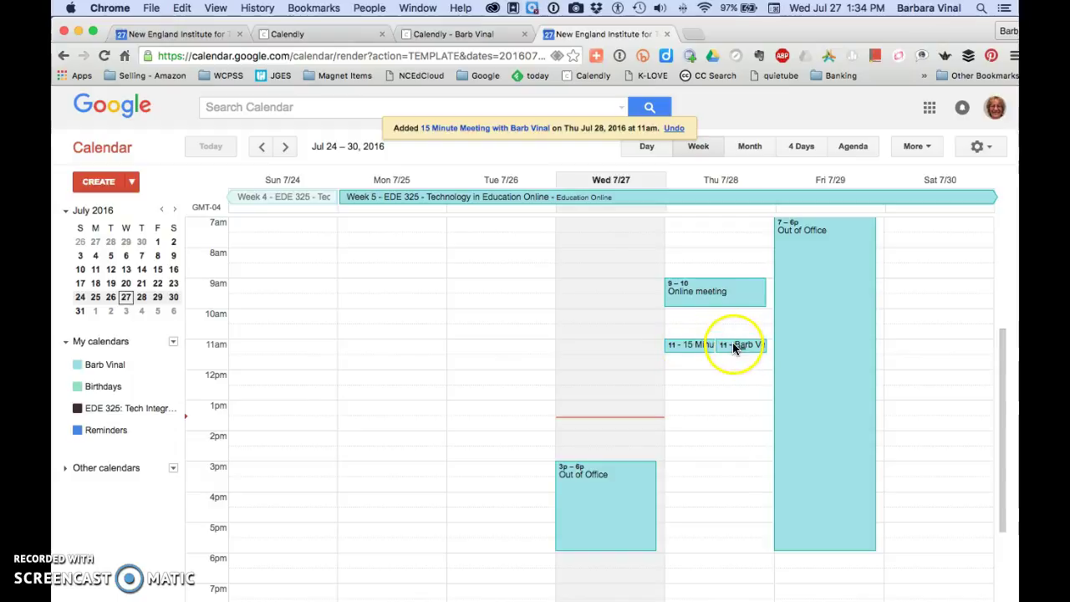
left_click(460, 35)
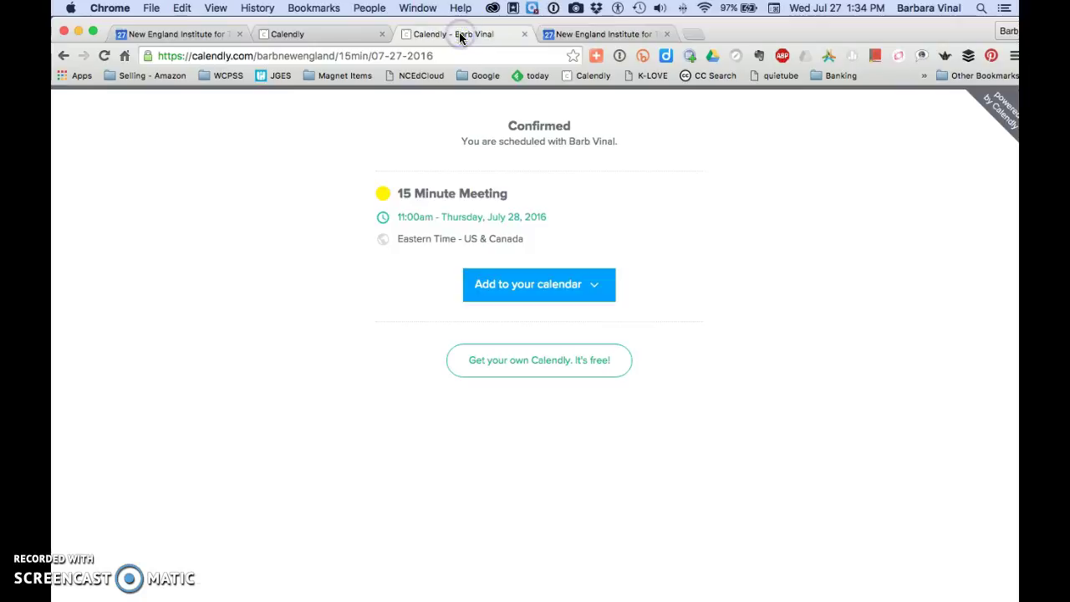
Reopen the live page and confirm Thursday, July 28 now skips from 10:45am to 11:15am.
left_click(524, 34)
left_click(349, 32)
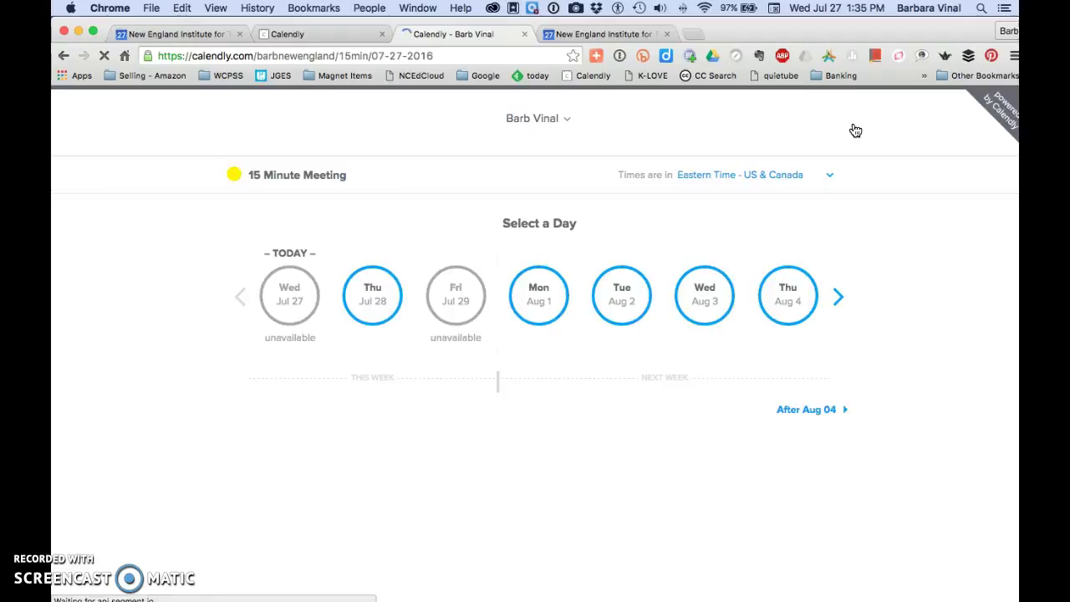
left_click(384, 302)
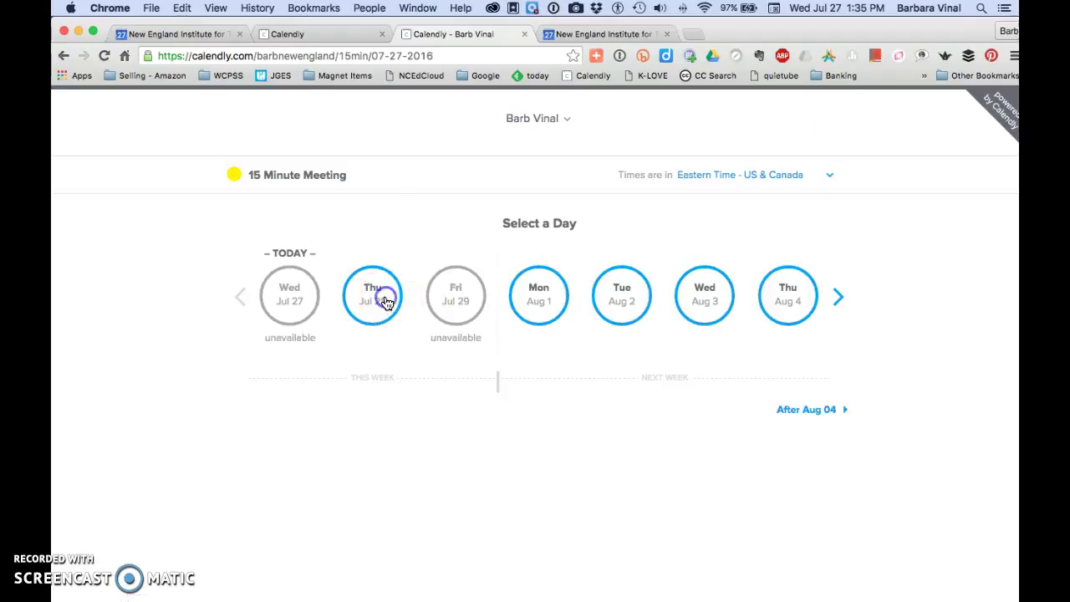
scroll(692, 475, "down", 2)
scroll(692, 475, "down", 3)
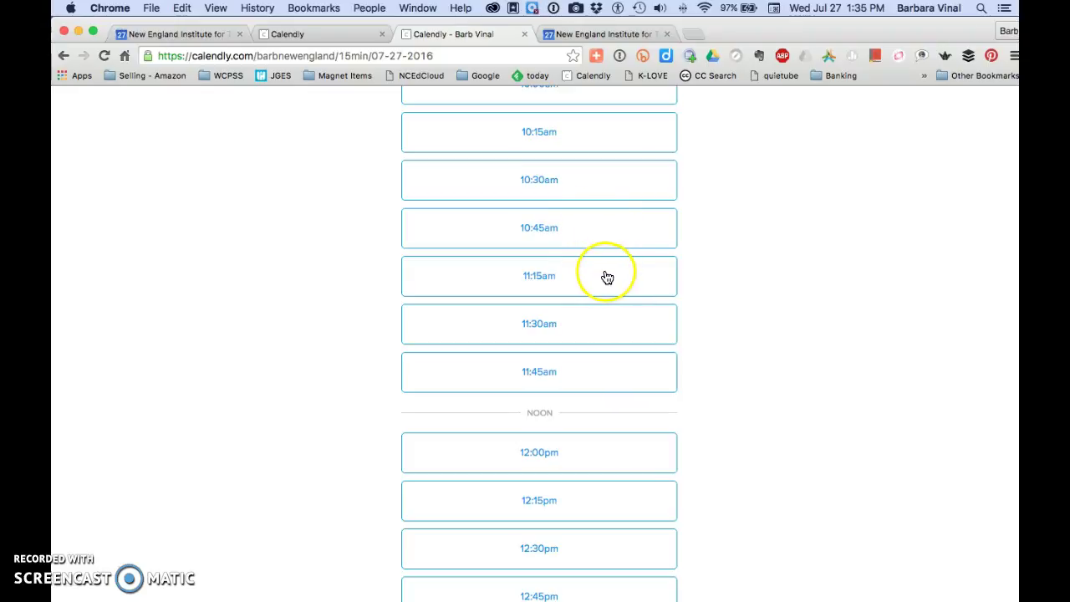
Return to the event types list and clone the 15 Minute Meeting.
left_click(340, 33)
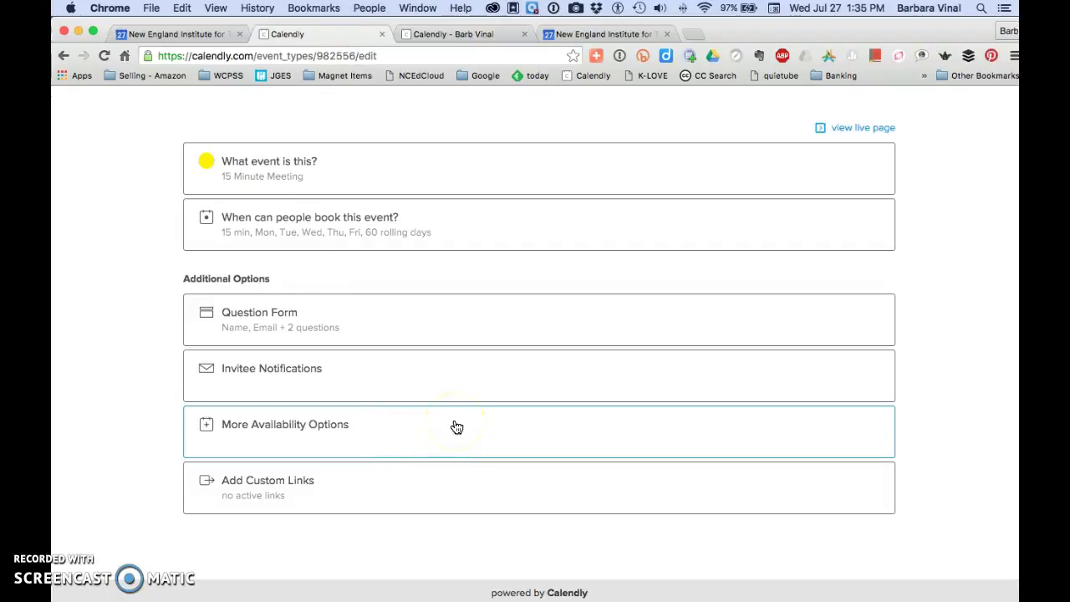
scroll(456, 427, "up", 3)
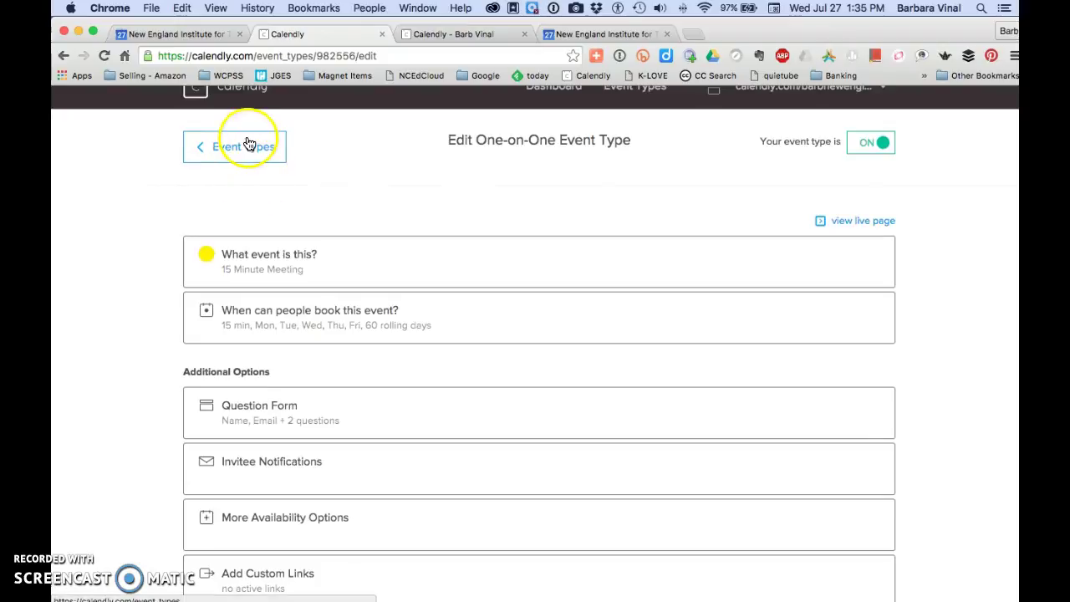
left_click(244, 147)
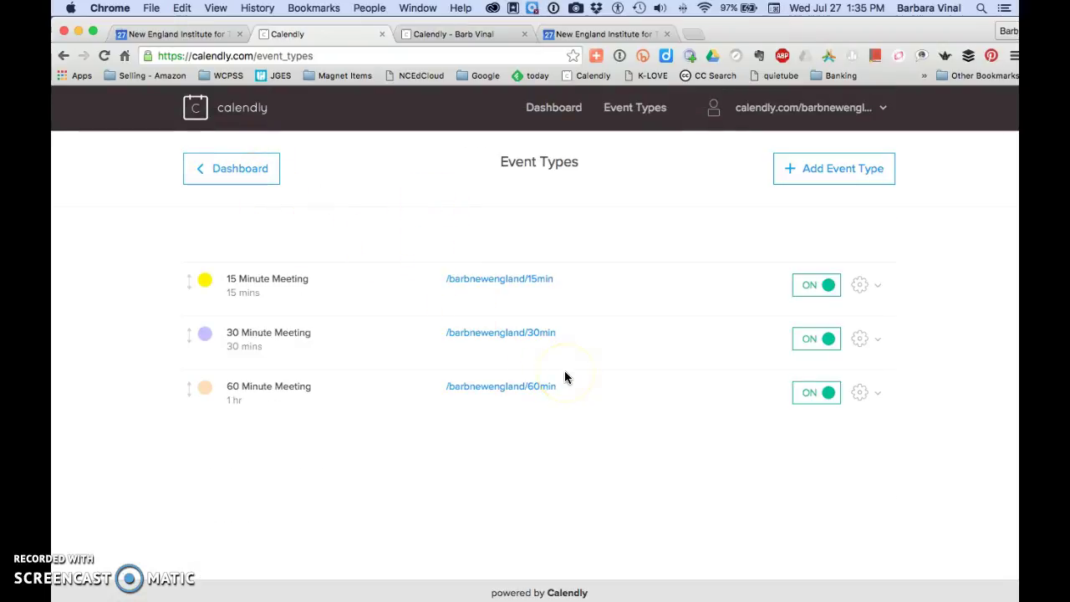
left_click(867, 288)
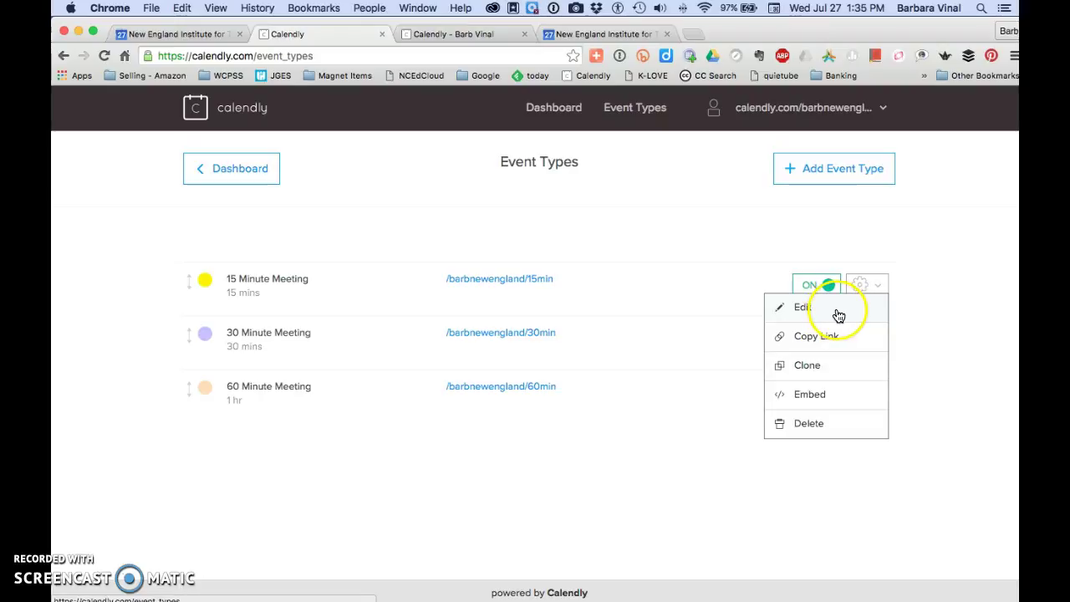
left_click(933, 315)
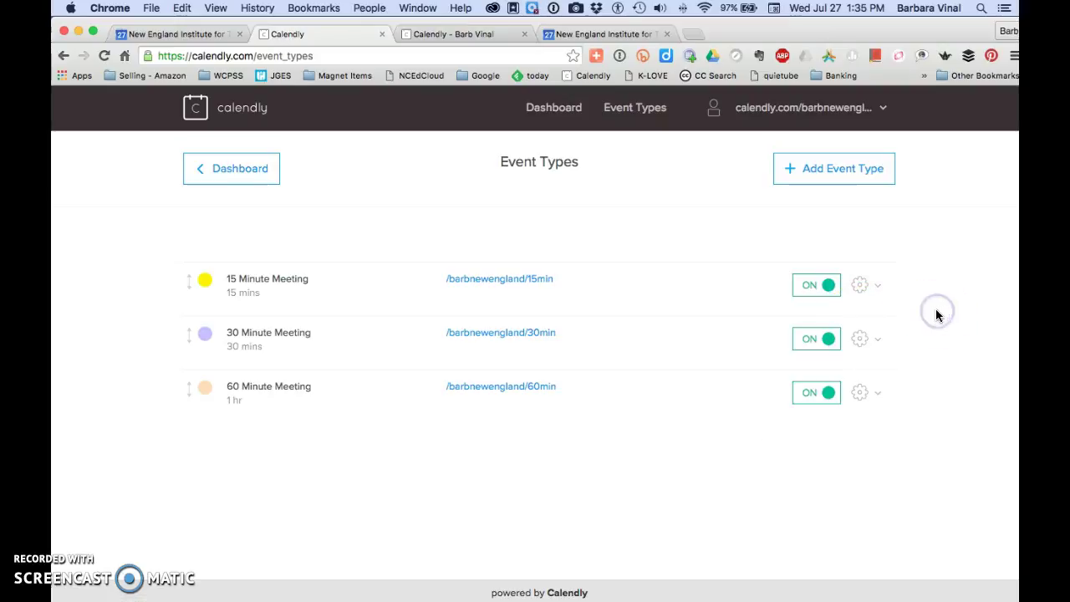
left_click(862, 284)
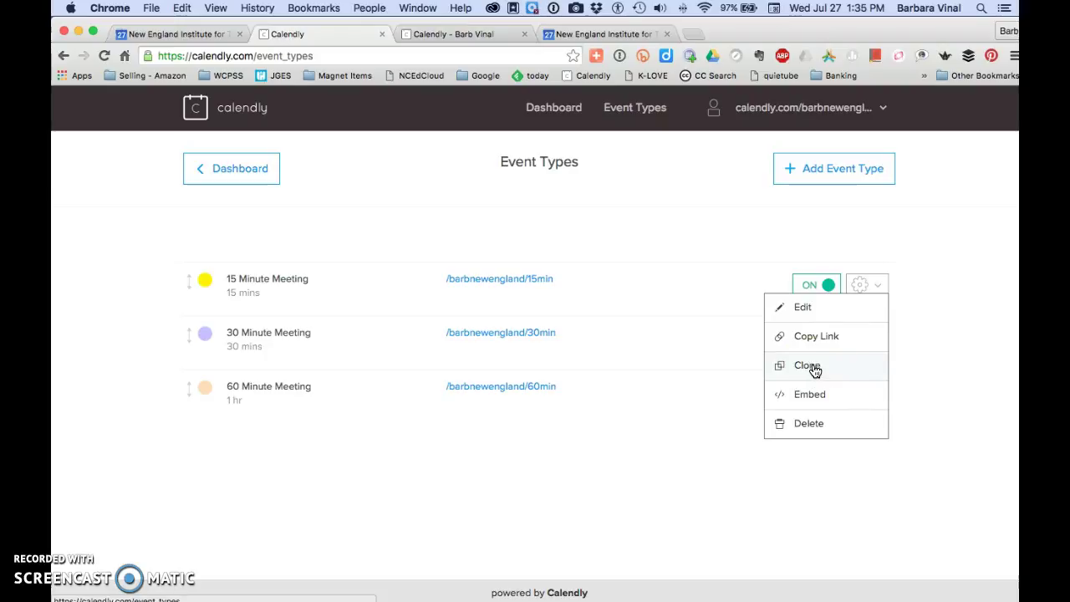
left_click(812, 368)
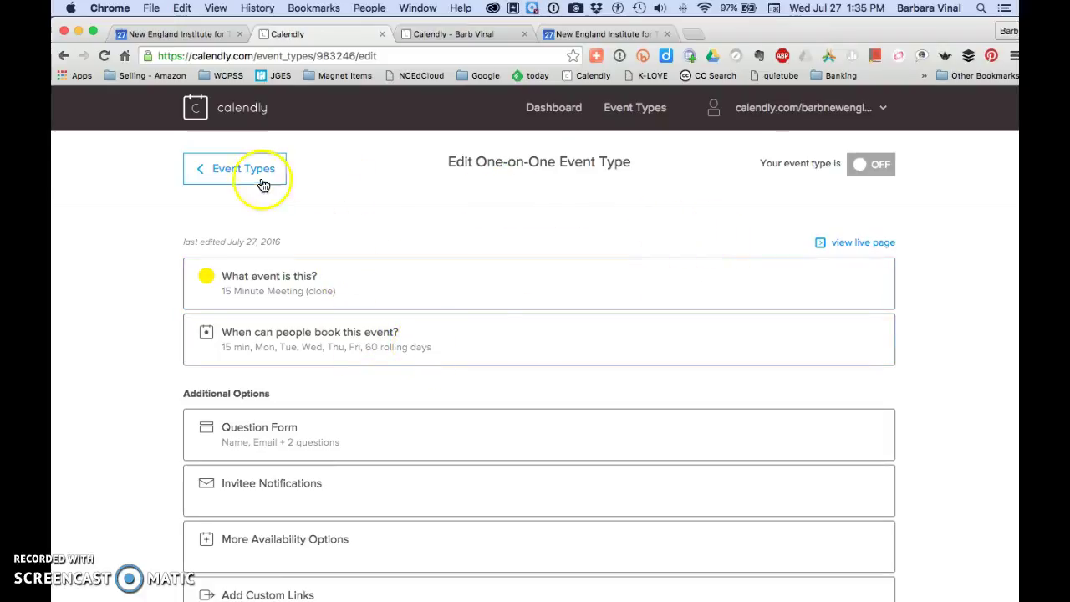
left_click(235, 169)
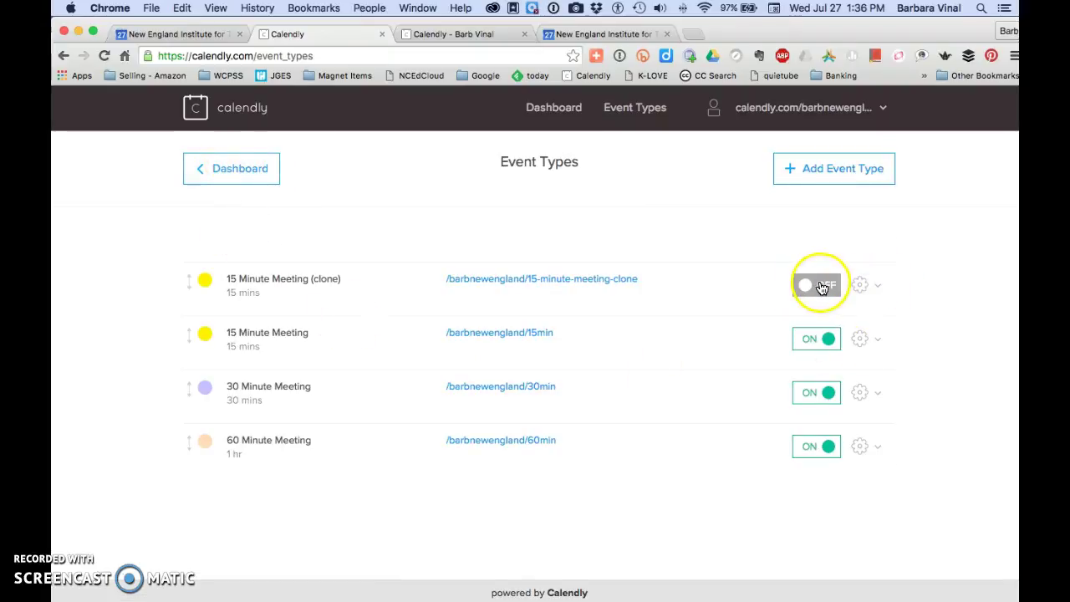
Delete the '15 Minute Meeting (clone)' event type and dismiss the deletion notice.
left_click(873, 292)
left_click(815, 424)
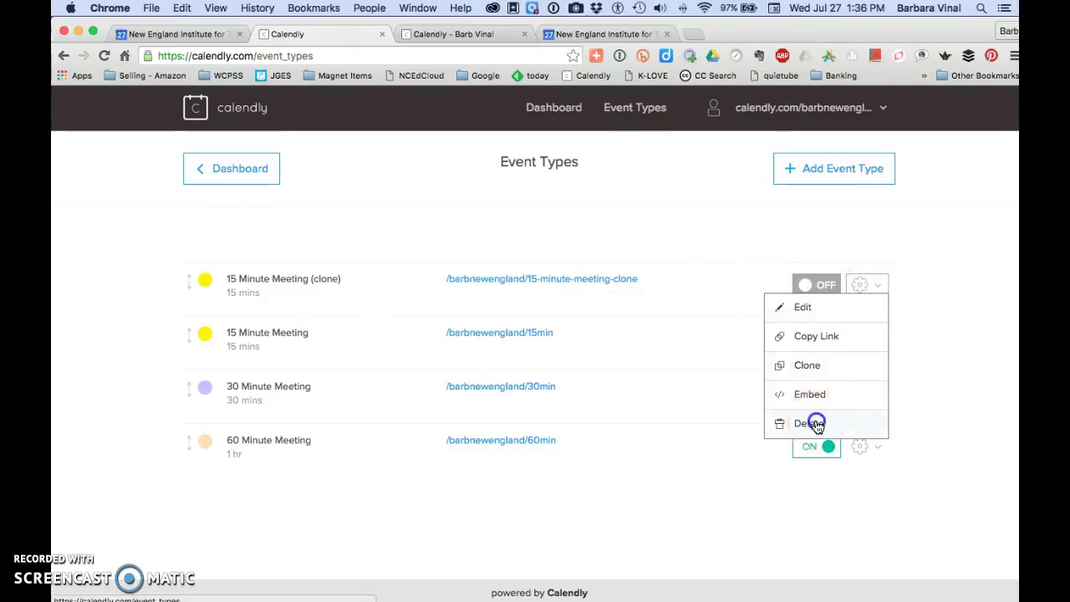
left_click(493, 293)
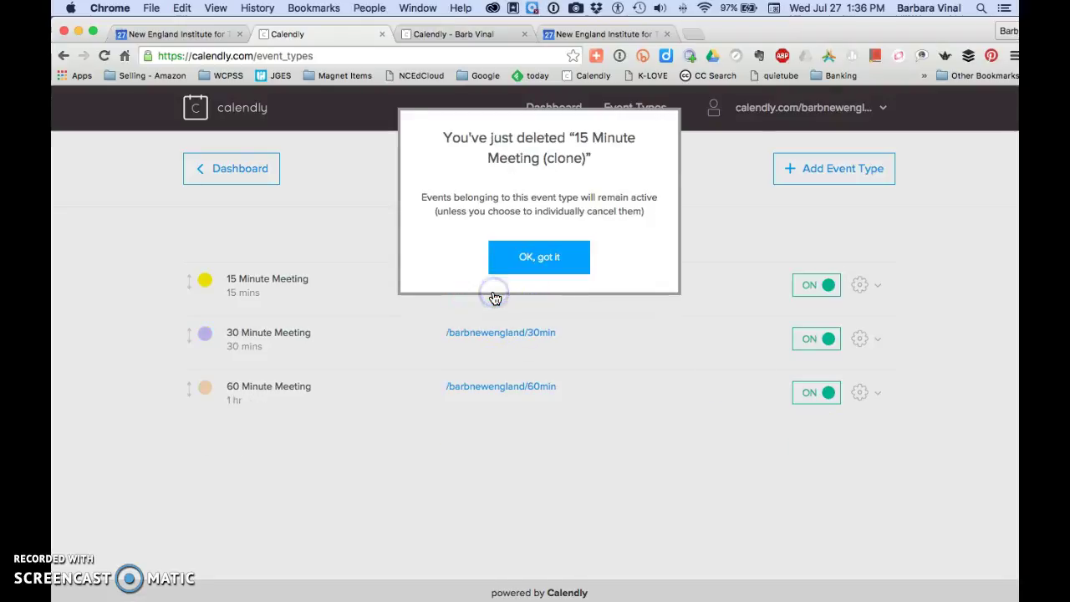
left_click(525, 261)
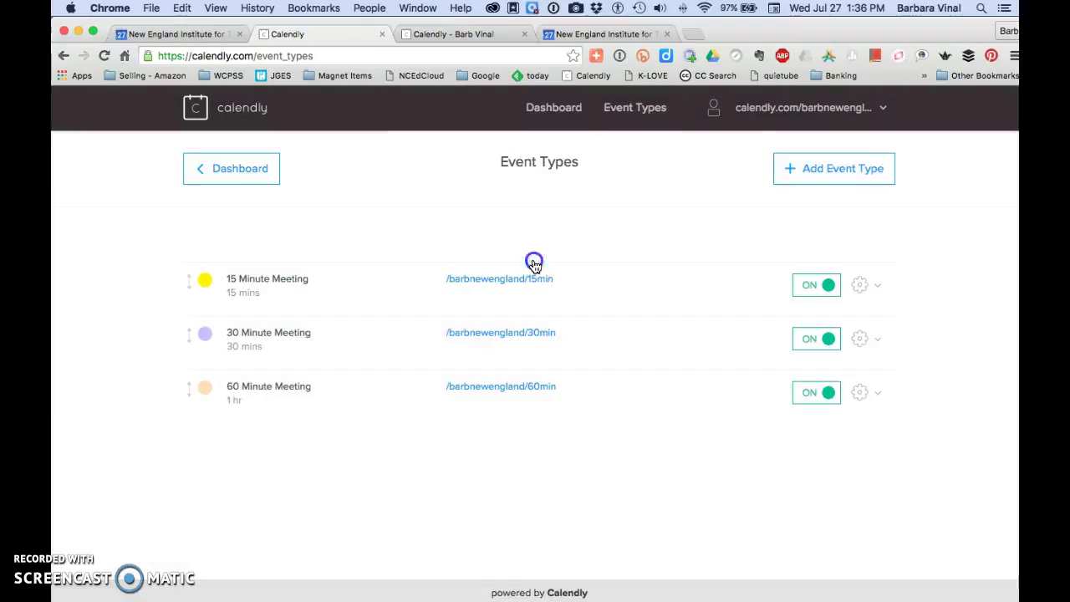
Create a one-on-one 'Parent Conferences' event with the teacher's room as location and green colour.
left_click(844, 170)
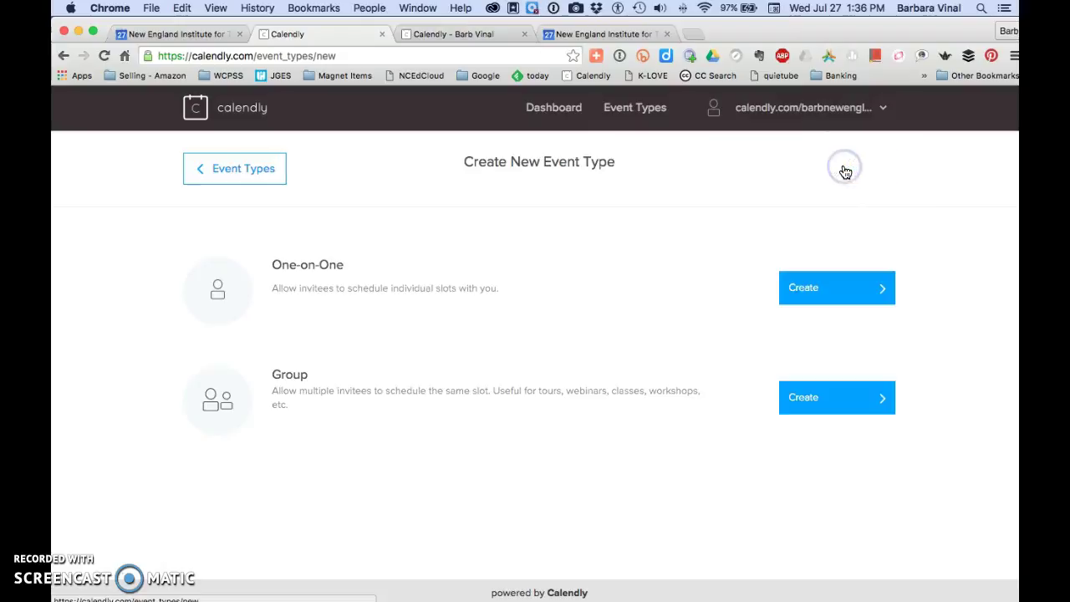
left_click(828, 299)
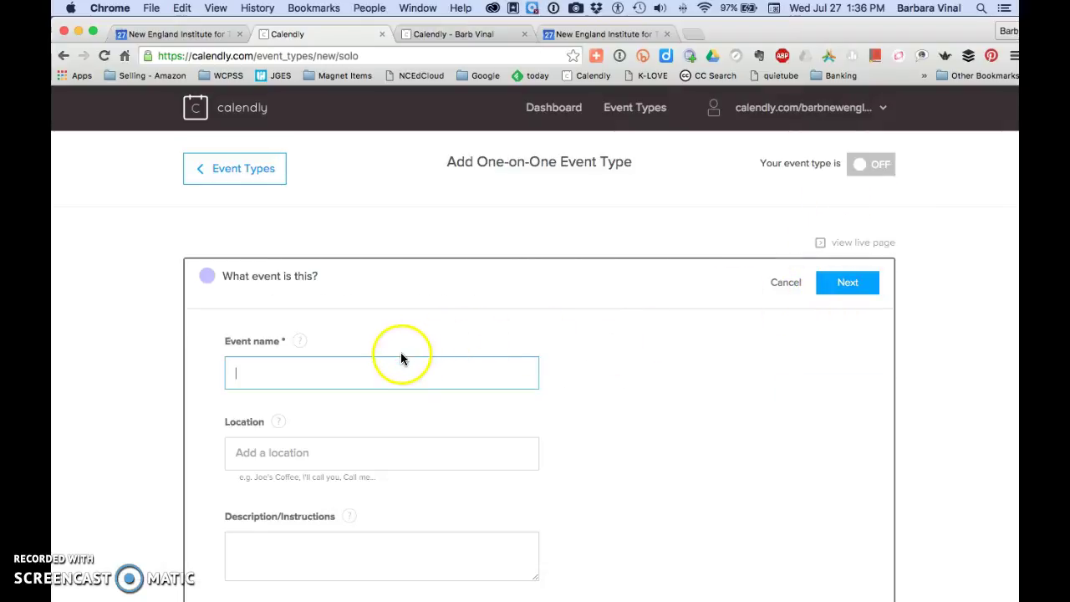
type("Parent Conferences")
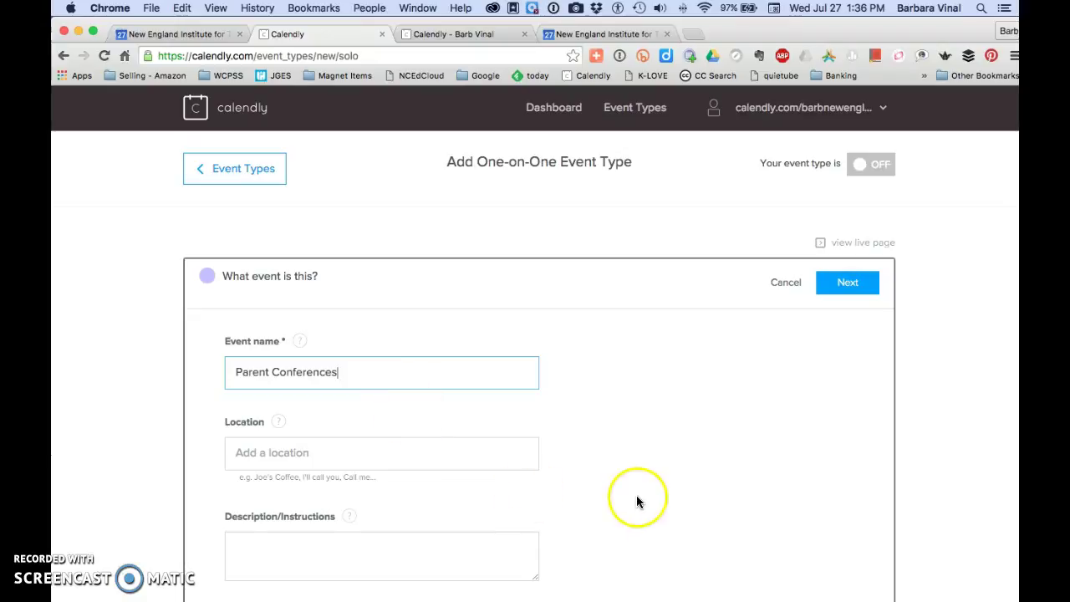
scroll(640, 497, "down", 2)
left_click(351, 396)
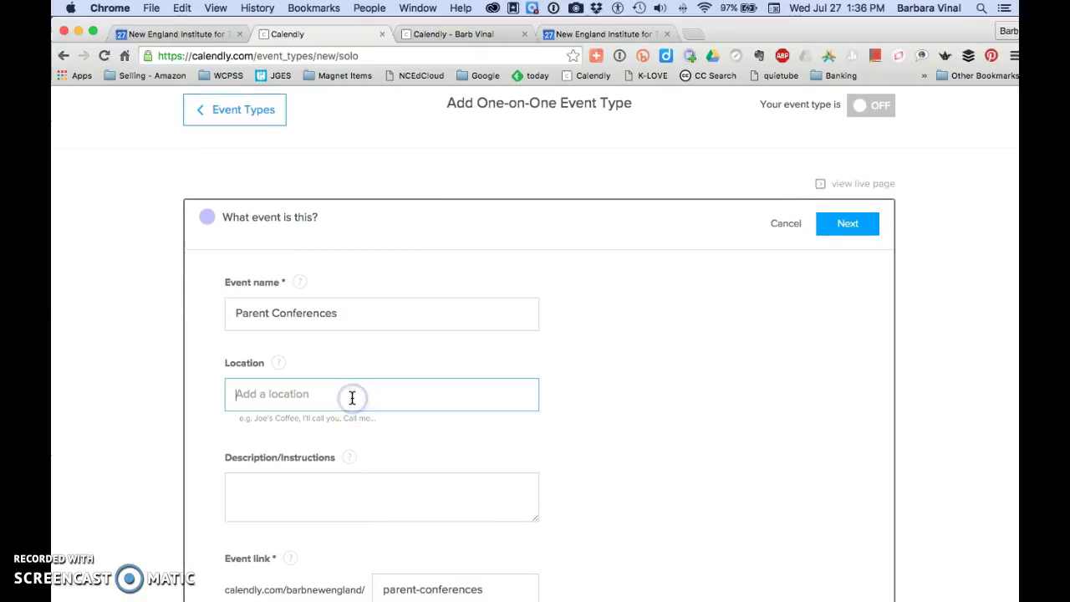
type("Mrs. Vinal's Room")
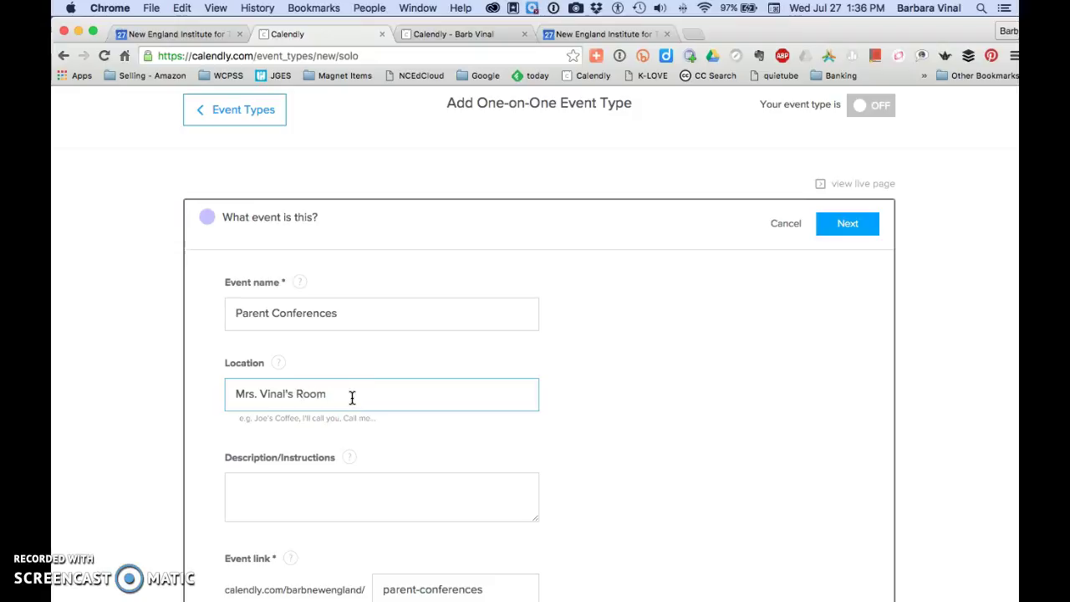
scroll(363, 496, "down", 2)
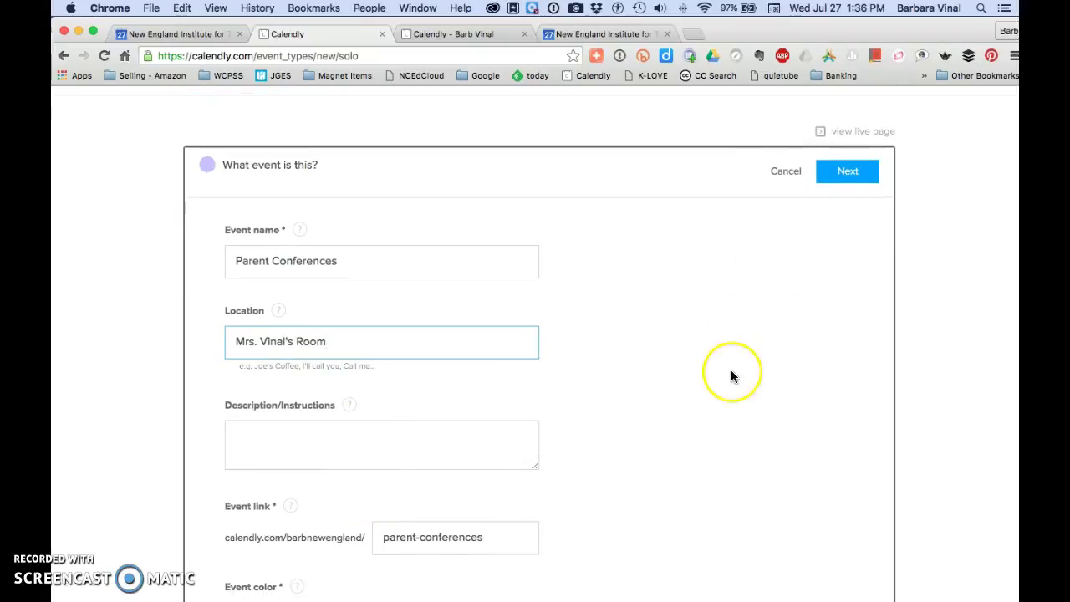
scroll(729, 370, "down", 5)
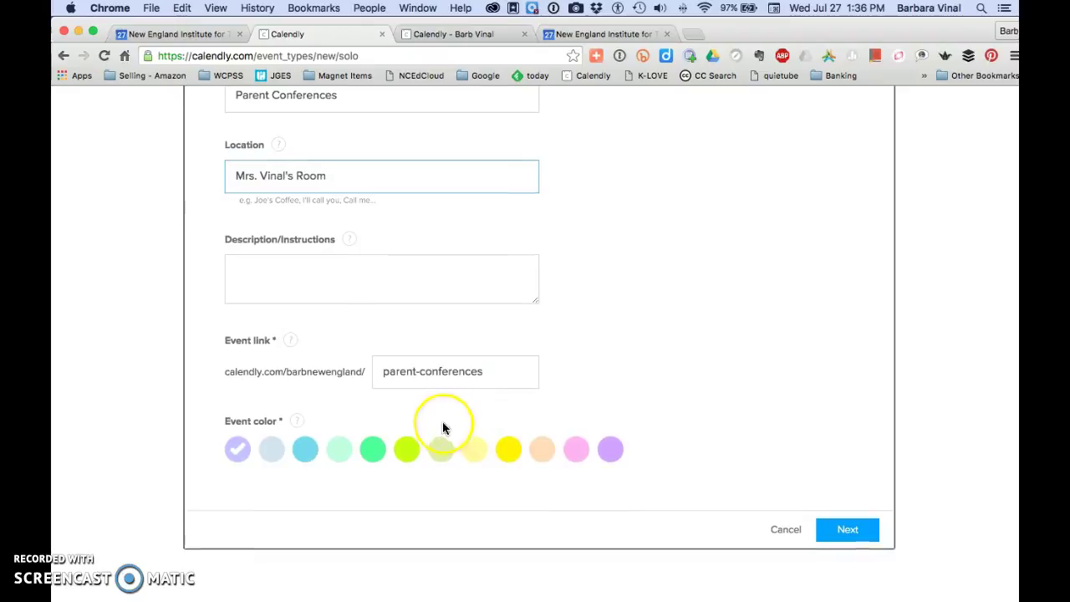
left_click(408, 453)
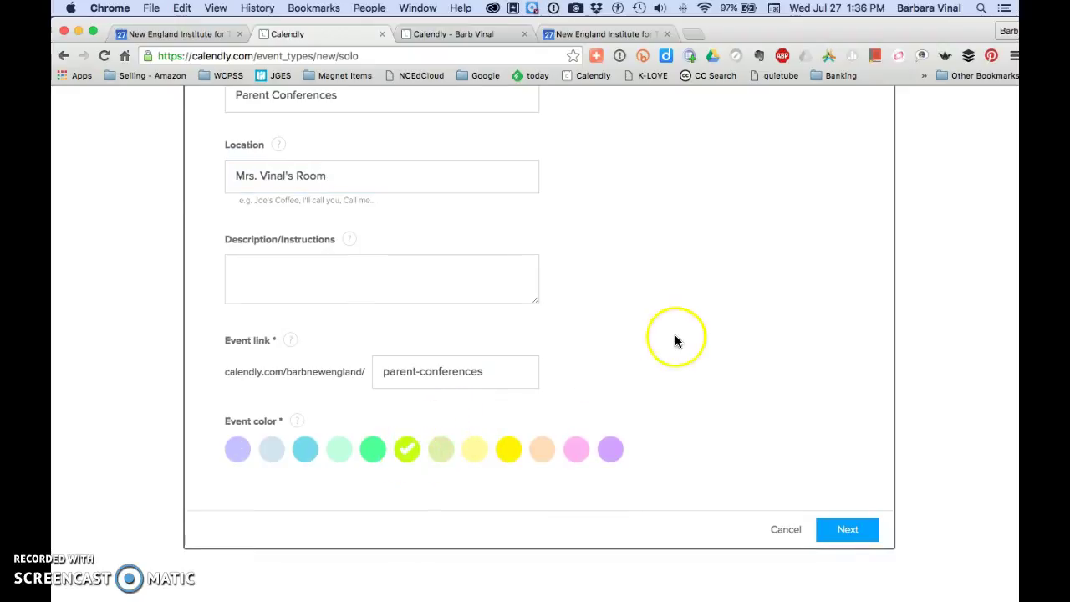
Continue to availability, set a 45-minute duration, and switch Monday and Friday off.
left_click(842, 536)
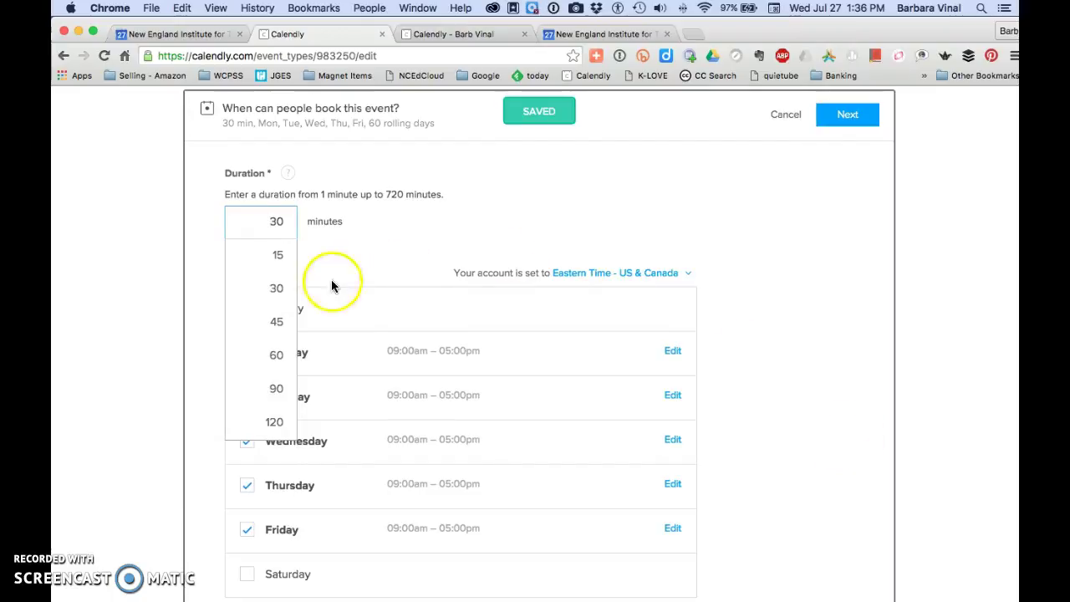
left_click(272, 323)
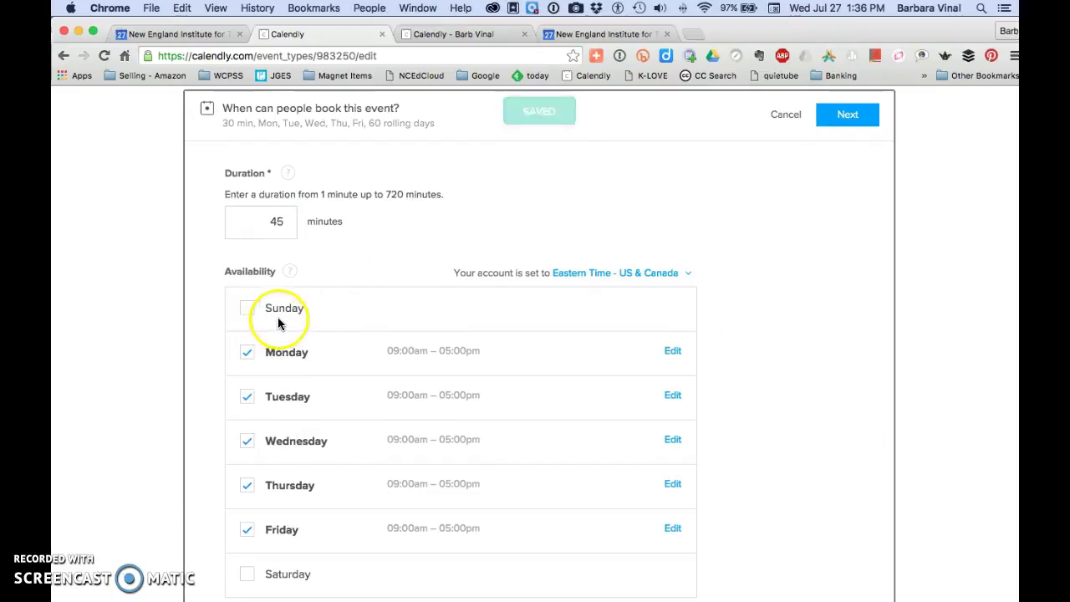
left_click(248, 531)
left_click(247, 354)
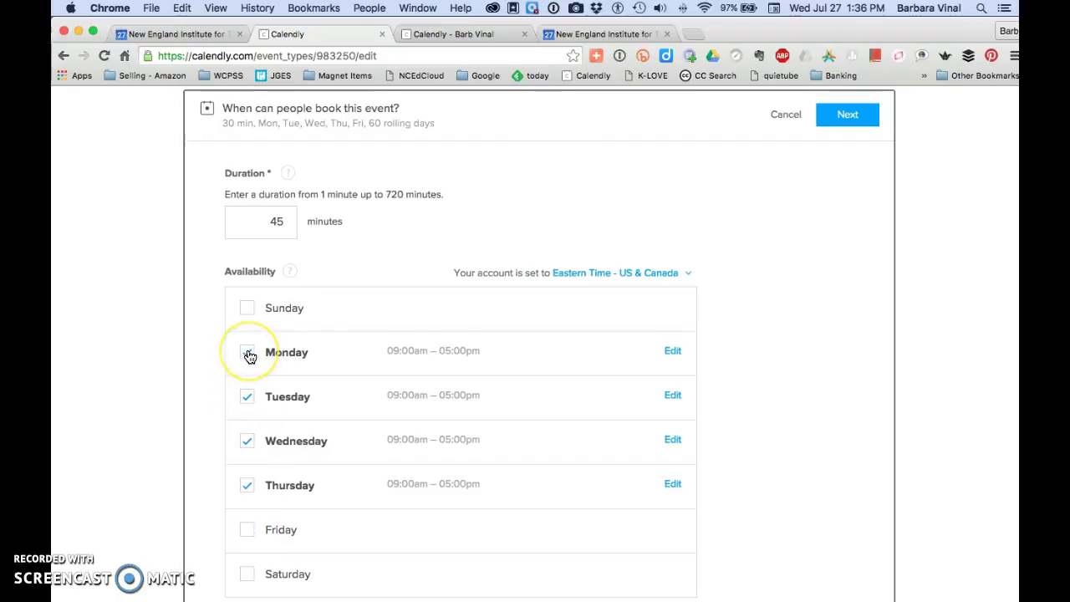
left_click(680, 508)
scroll(686, 504, "down", 3)
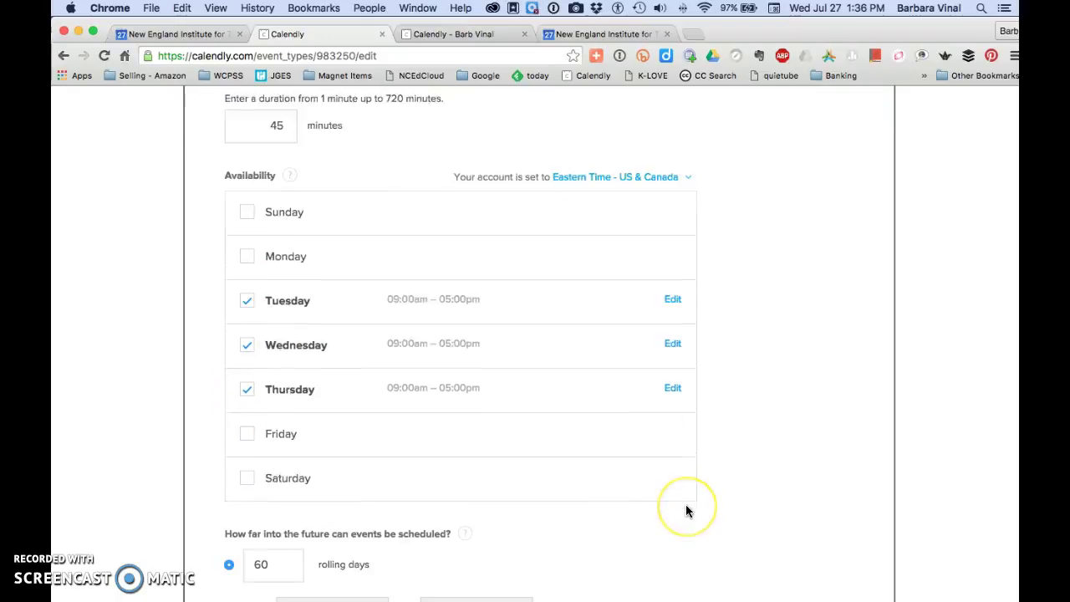
left_click(680, 498)
scroll(680, 498, "down", 2)
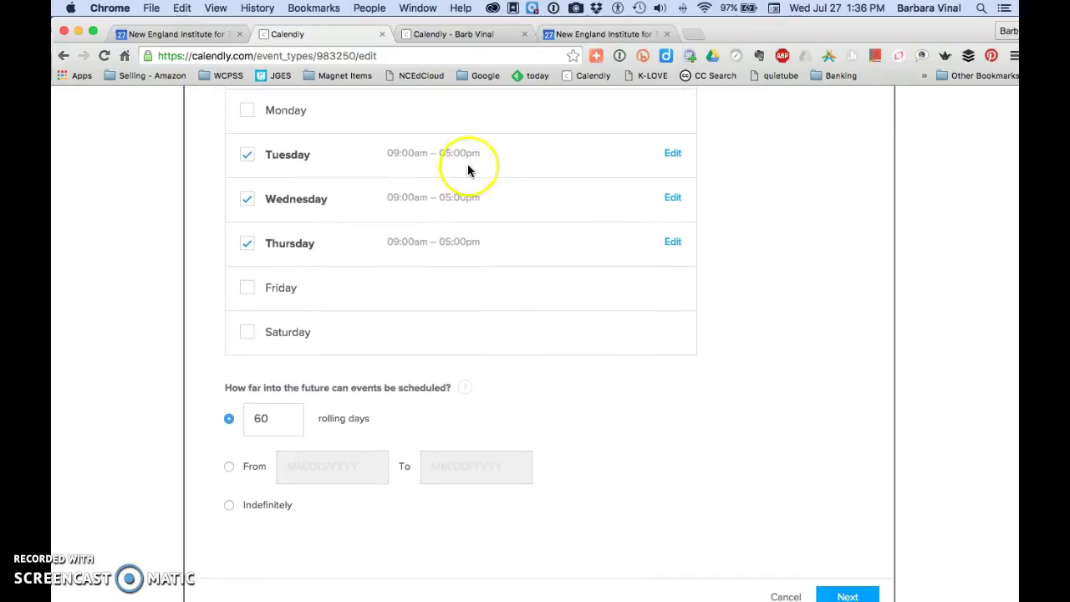
Set Tuesday's hours to 4:00 pm–8:00 pm.
left_click(674, 156)
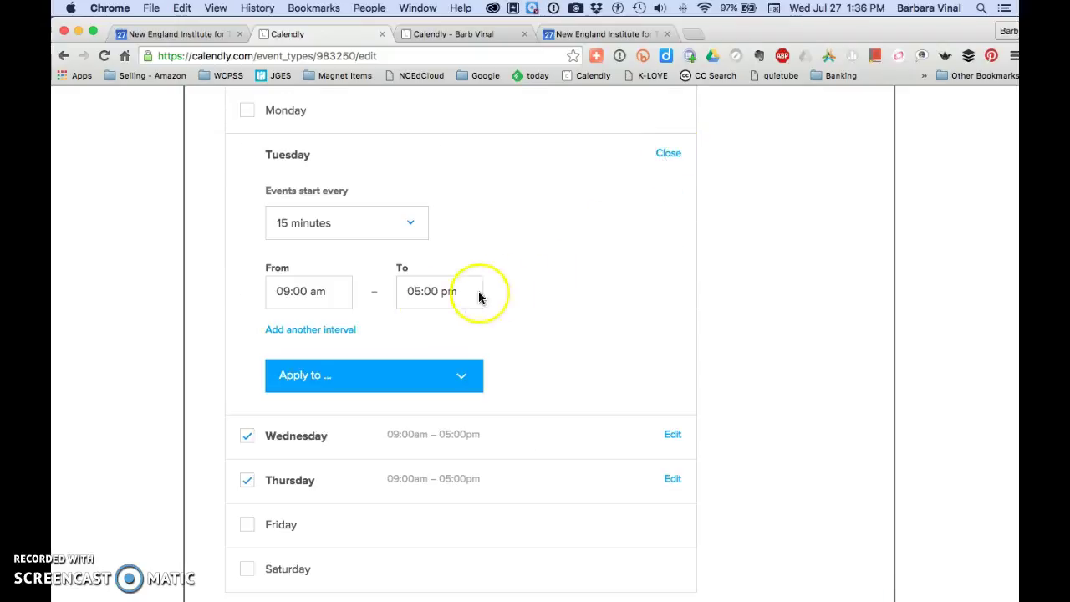
left_click(289, 291)
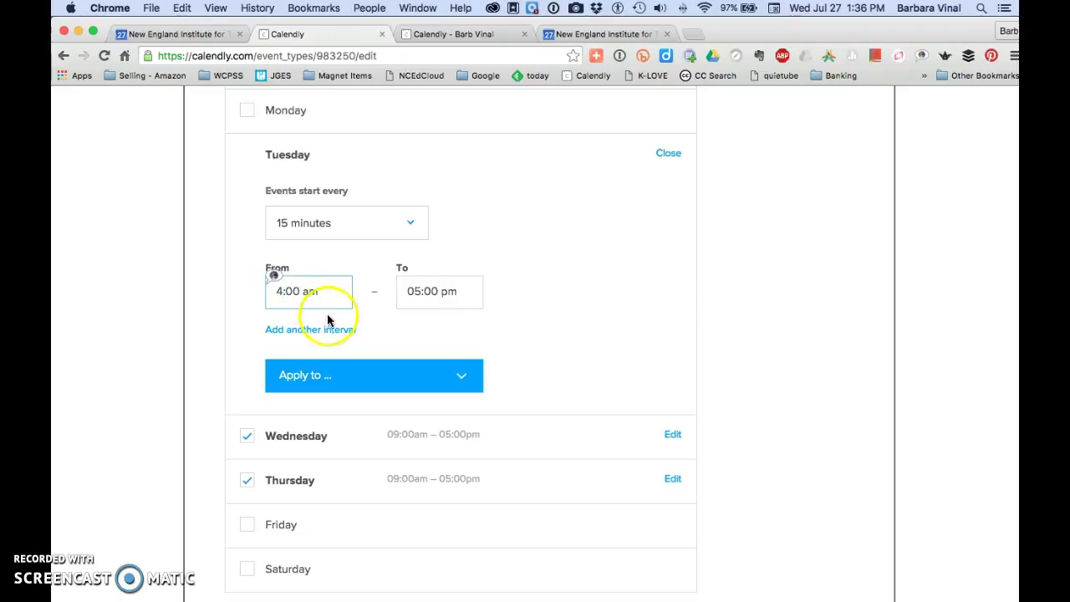
left_click(309, 291)
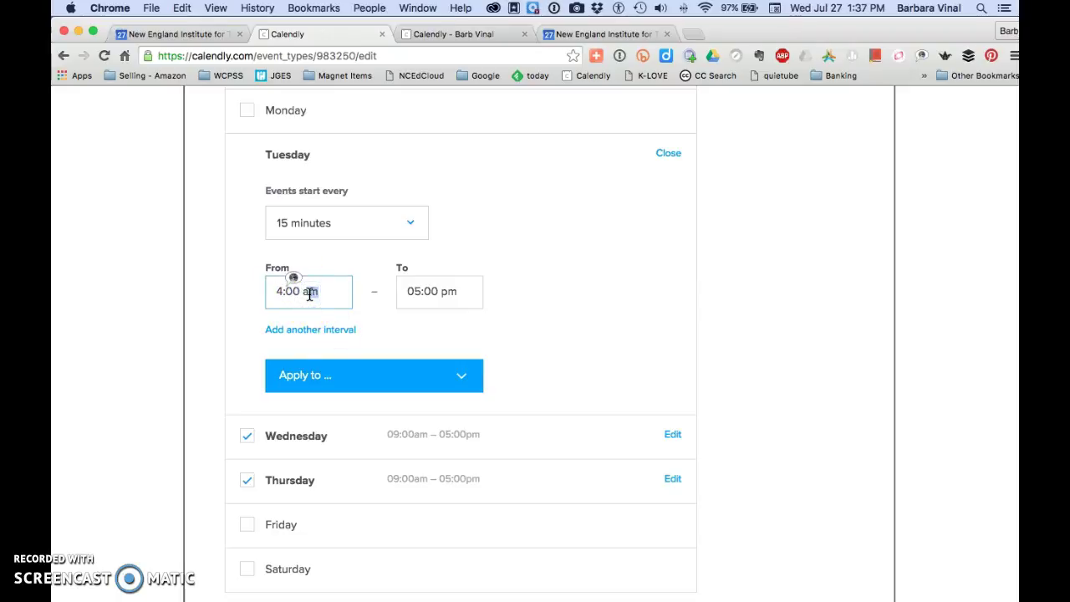
key("Tab")
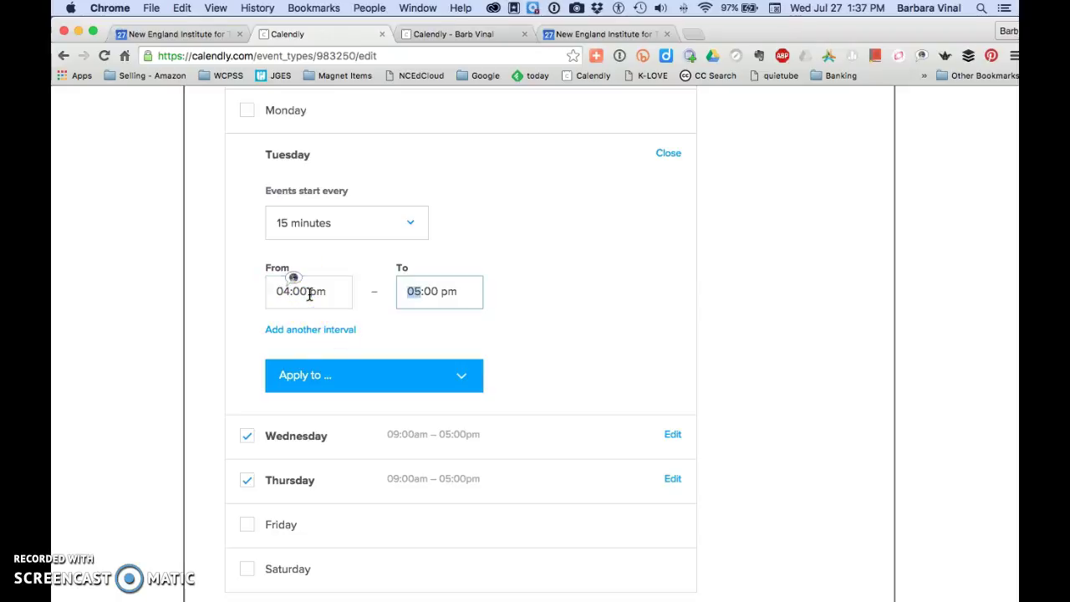
type("8")
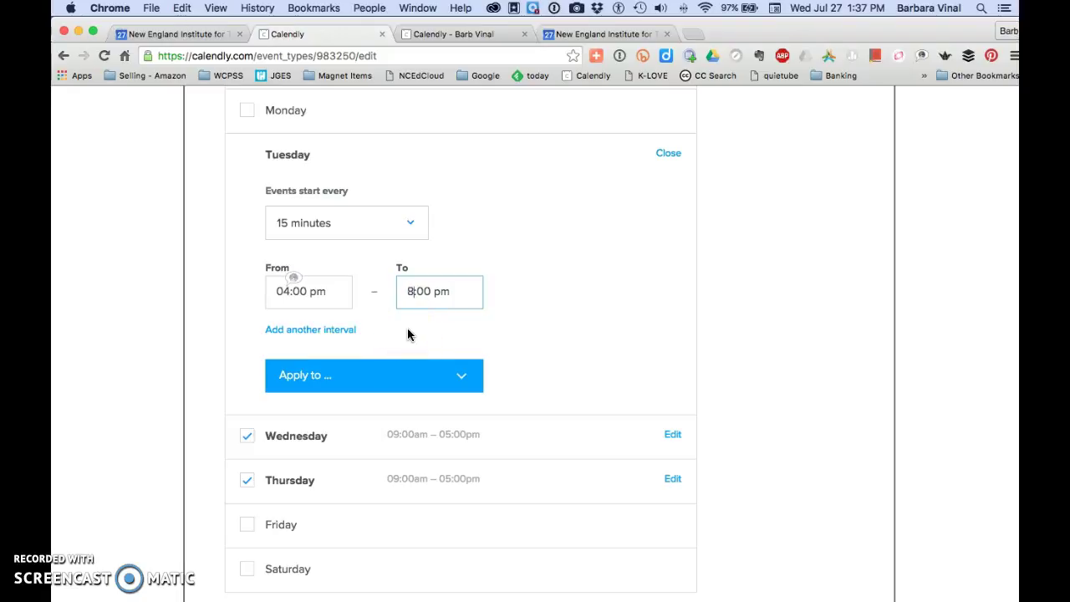
scroll(484, 493, "down", 1)
scroll(484, 494, "down", 1)
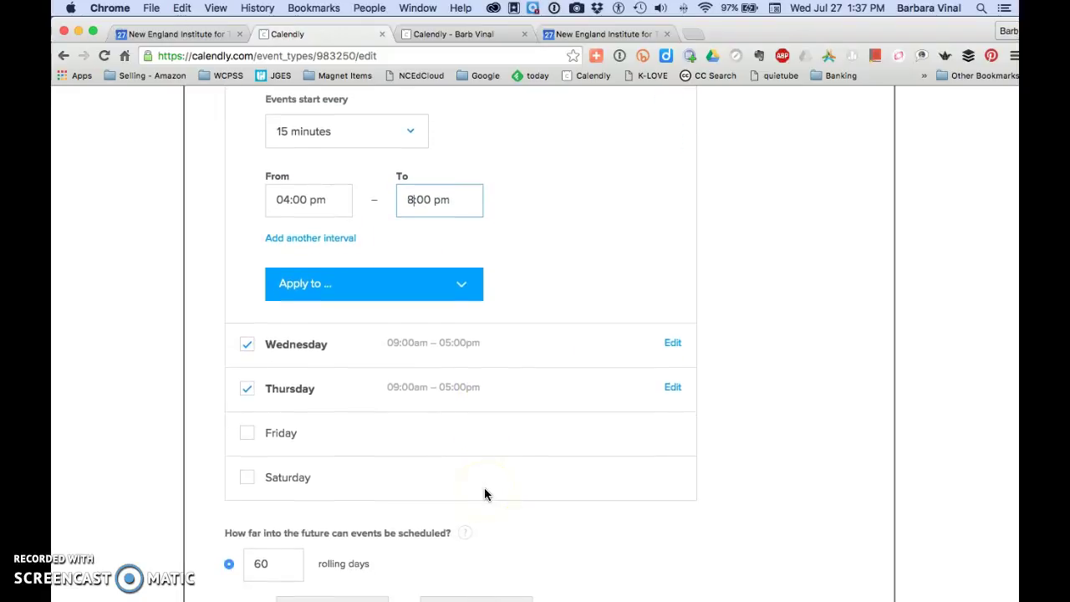
Copy Tuesday's 4:00 pm–8:00 pm hours to Monday, Wednesday and Thursday.
left_click(457, 294)
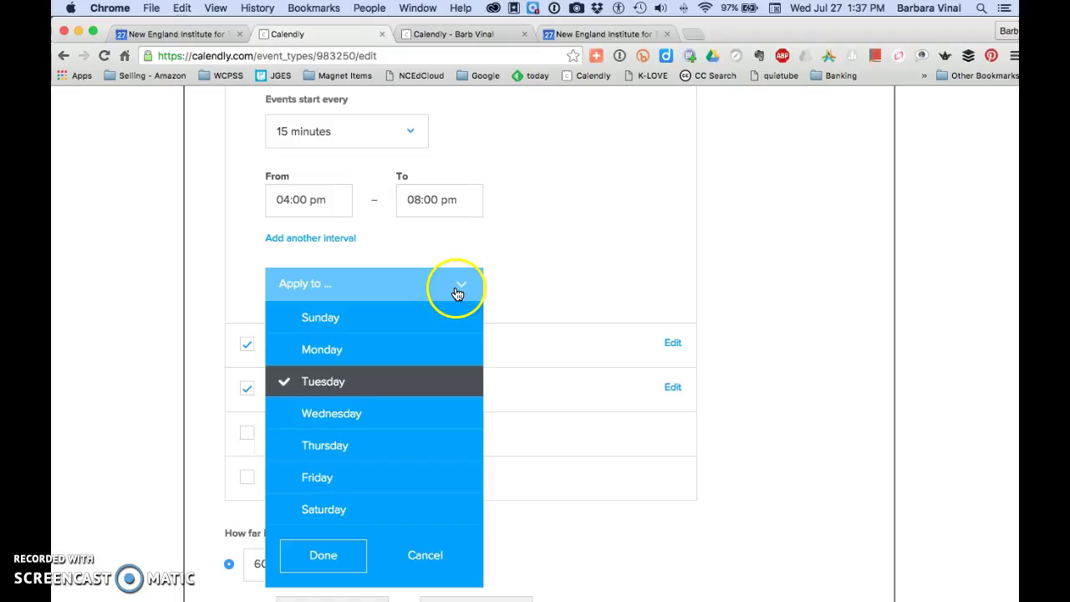
left_click(406, 413)
left_click(395, 443)
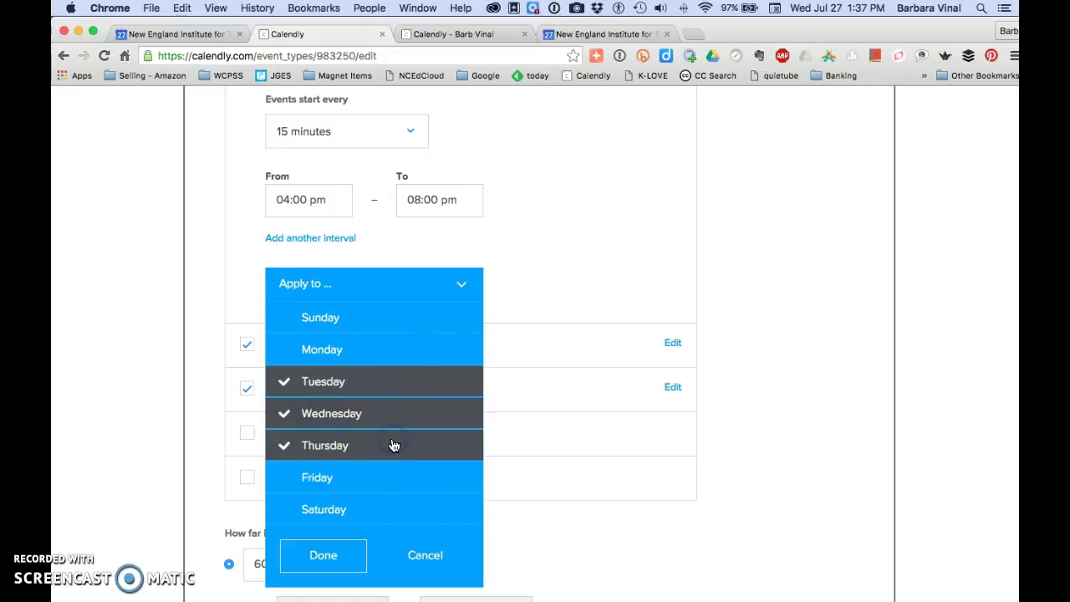
left_click(392, 356)
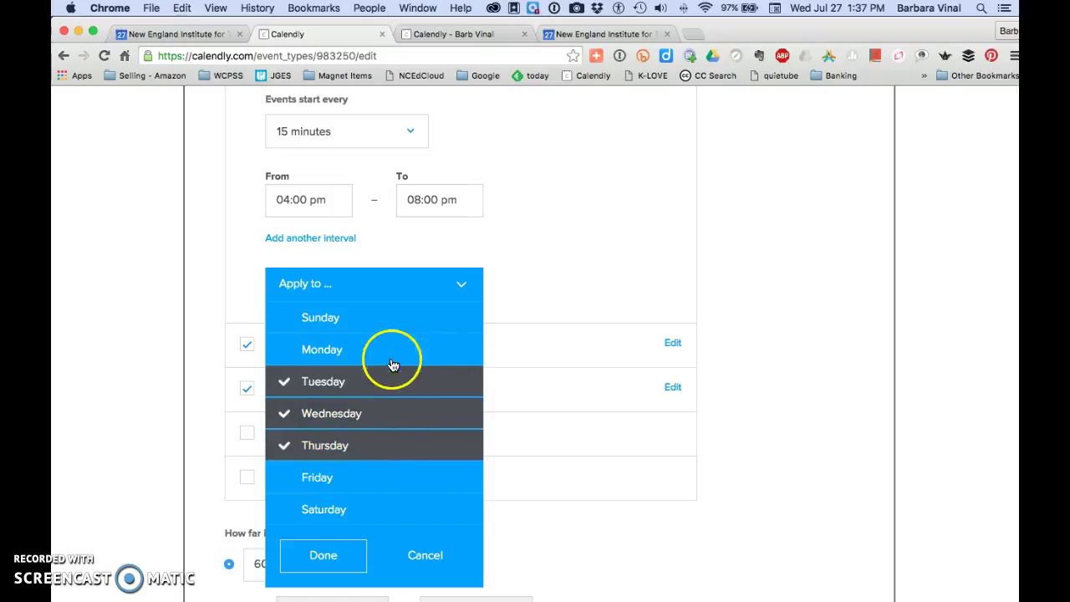
left_click(342, 557)
scroll(695, 493, "up", 5)
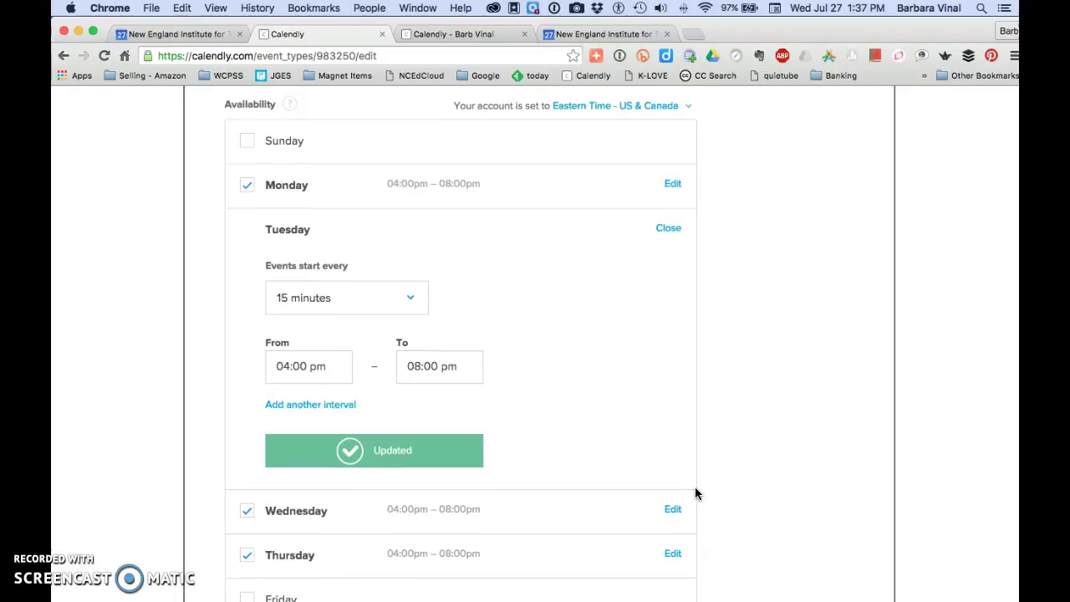
scroll(696, 493, "down", 4)
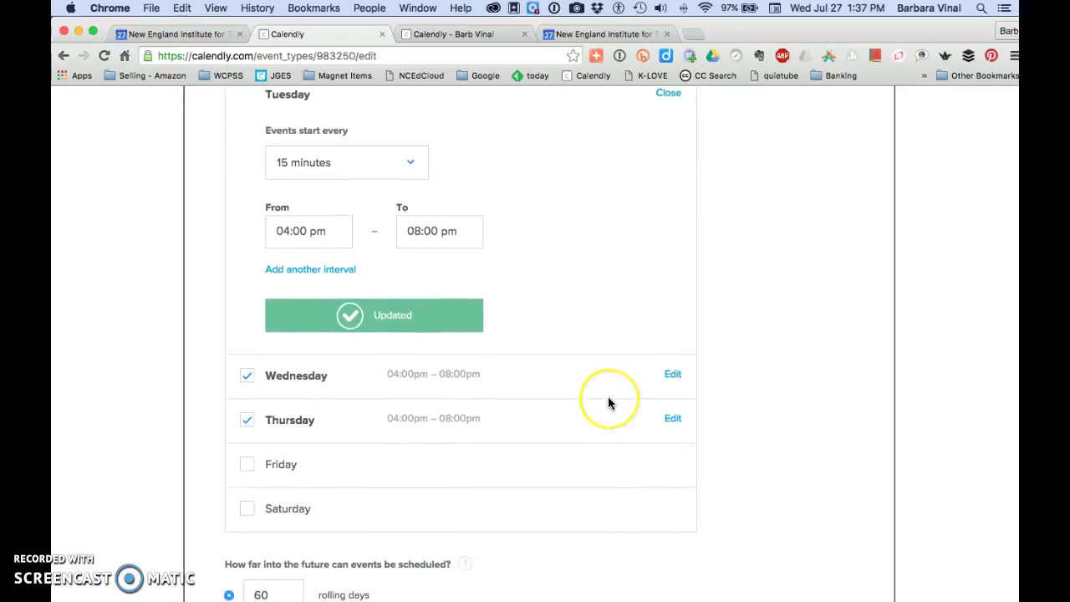
scroll(609, 401, "down", 7)
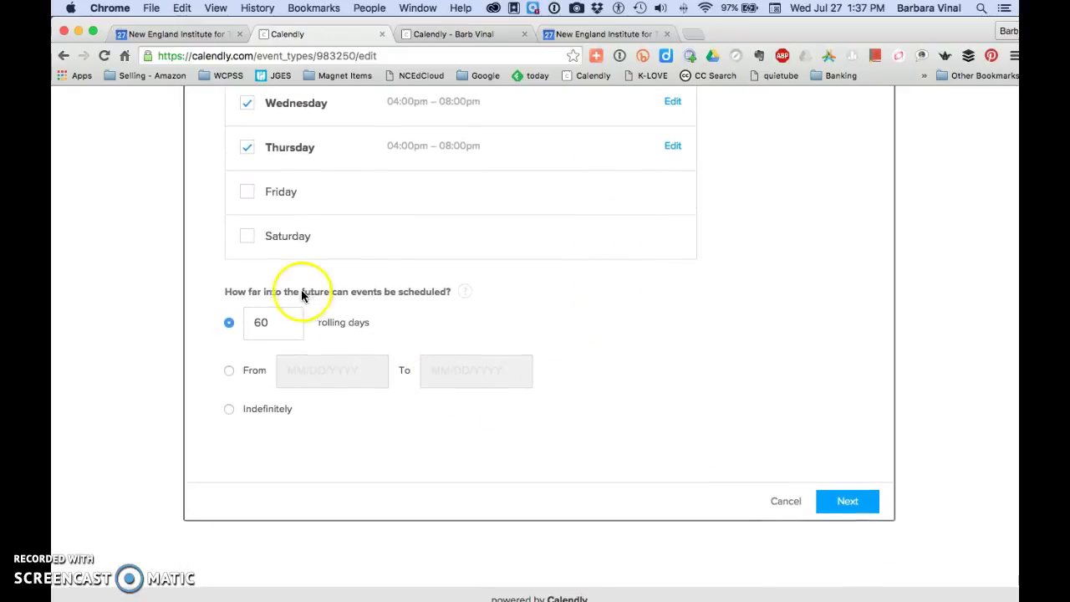
Limit bookings to the range 07/28/2016 through 08/12/2016 and save the availability.
left_click(227, 371)
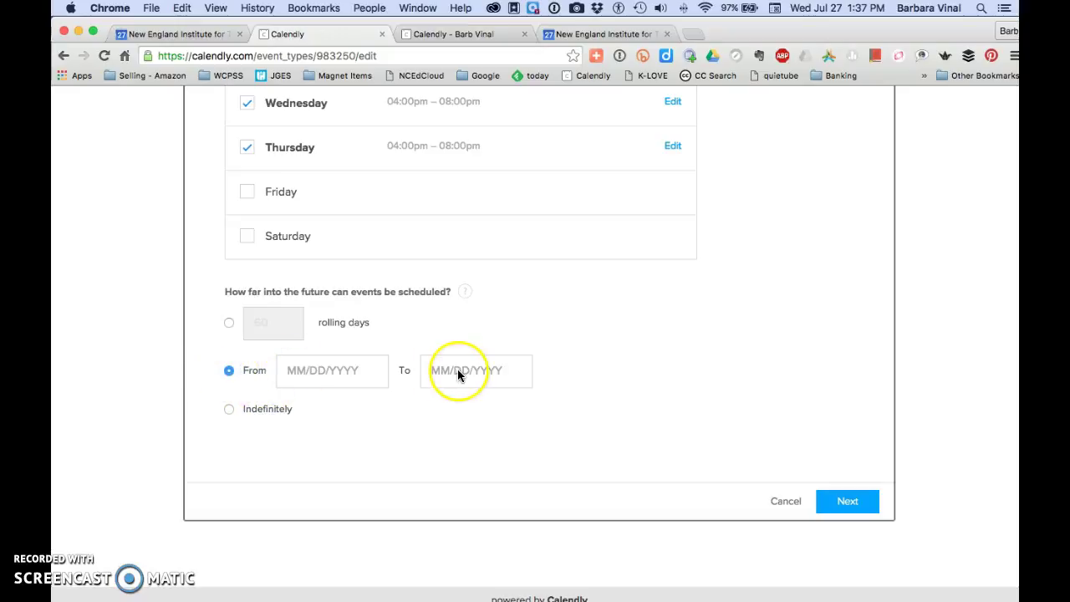
left_click(331, 370)
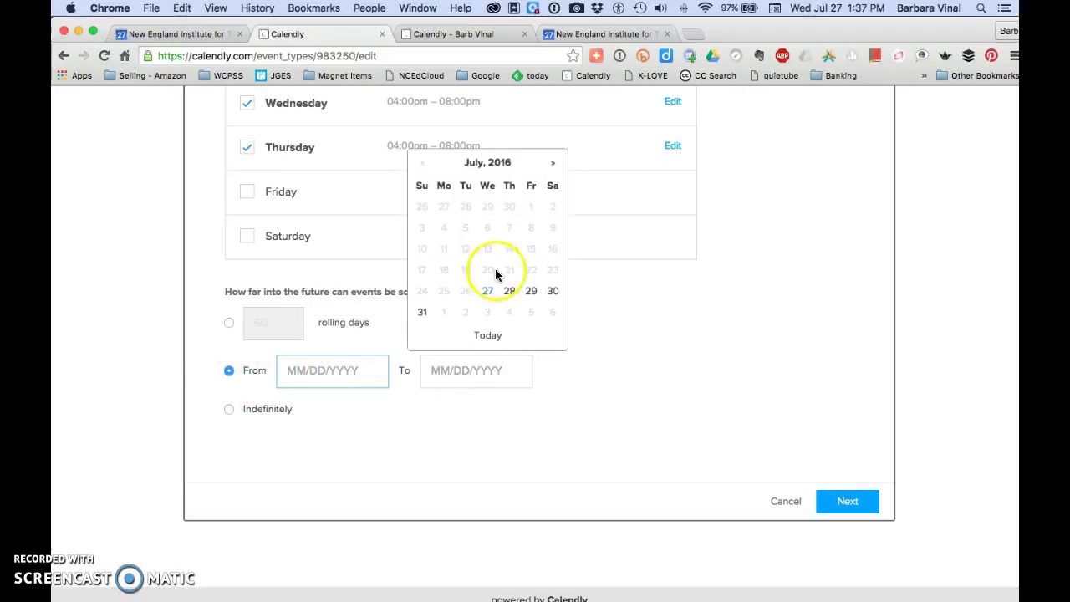
left_click(509, 290)
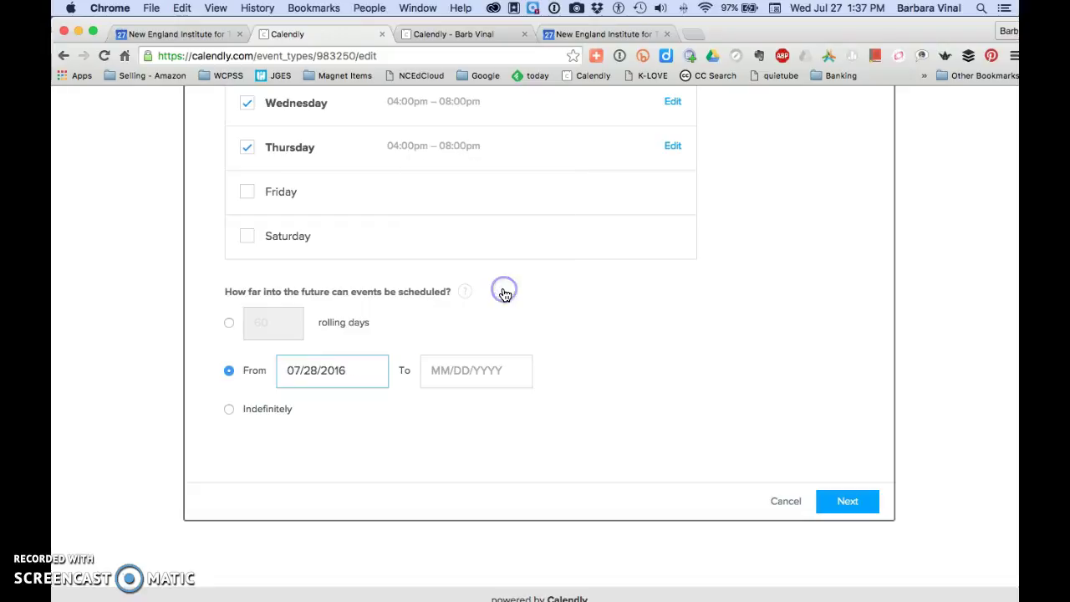
left_click(505, 372)
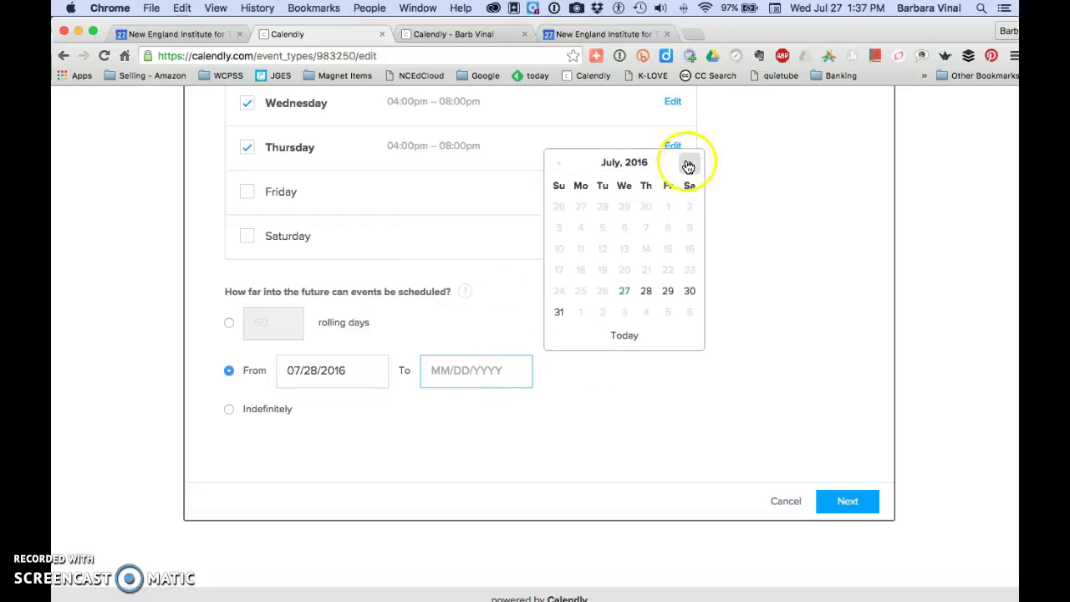
left_click(688, 165)
left_click(668, 231)
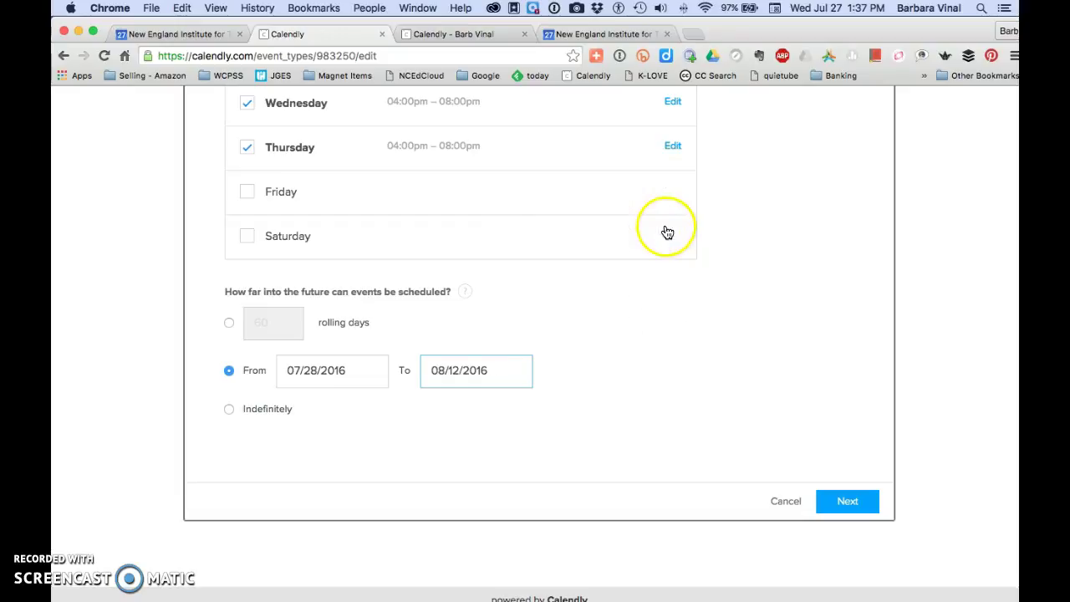
left_click(842, 503)
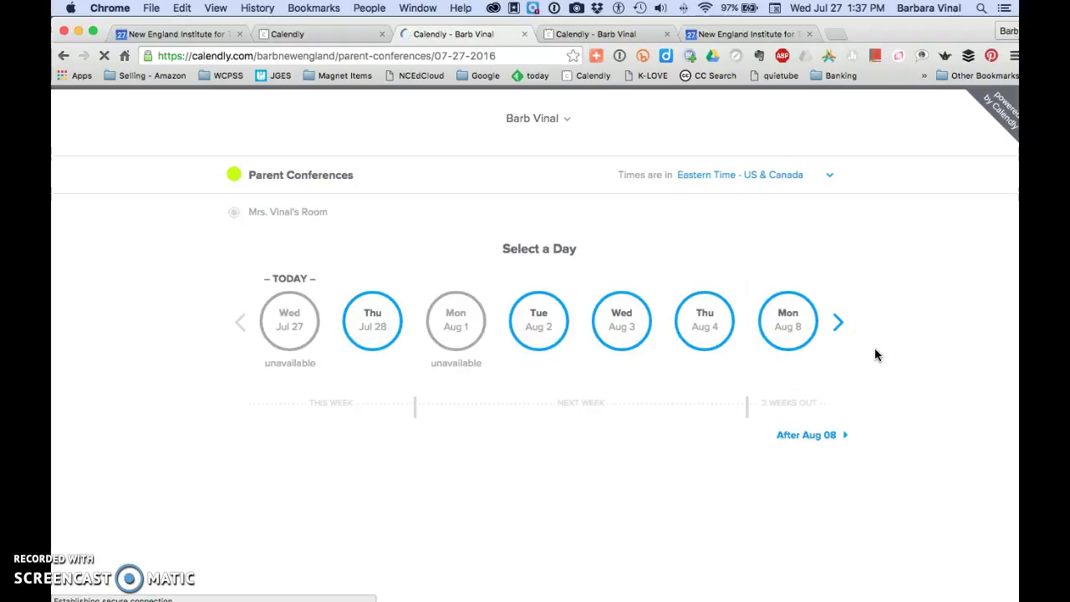
Book the 05:15pm slot on Tuesday, August 2, 2016 and schedule the event.
left_click(539, 322)
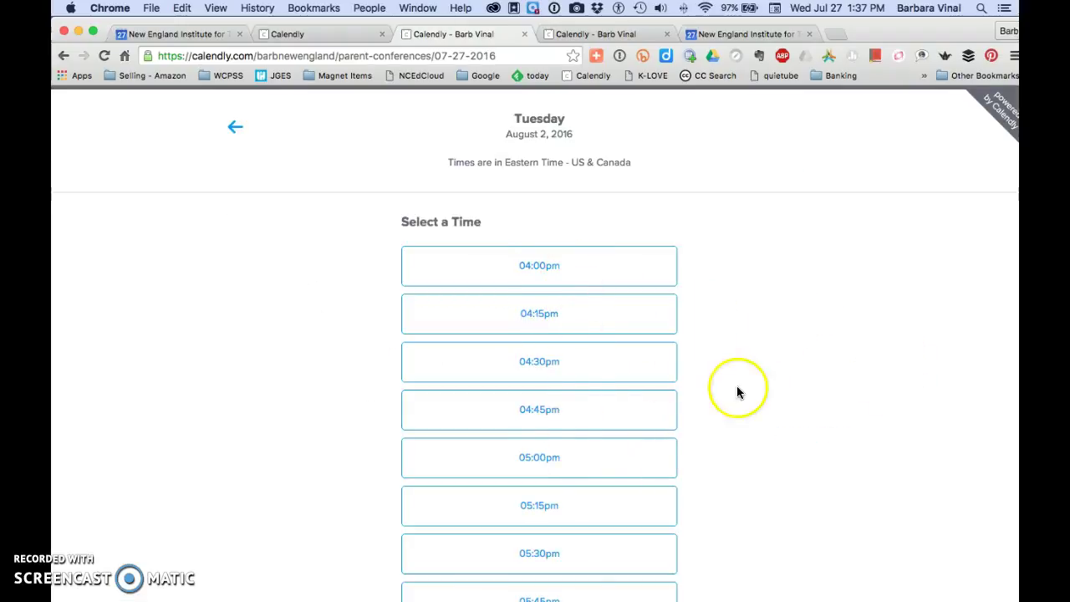
scroll(748, 383, "down", 5)
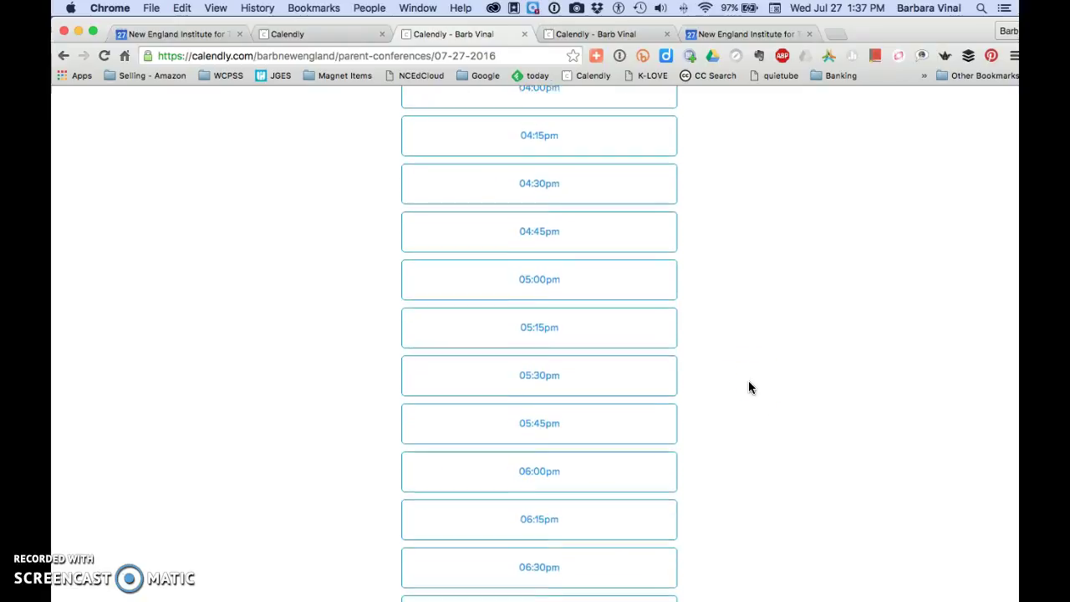
scroll(748, 384, "up", 2)
left_click(543, 351)
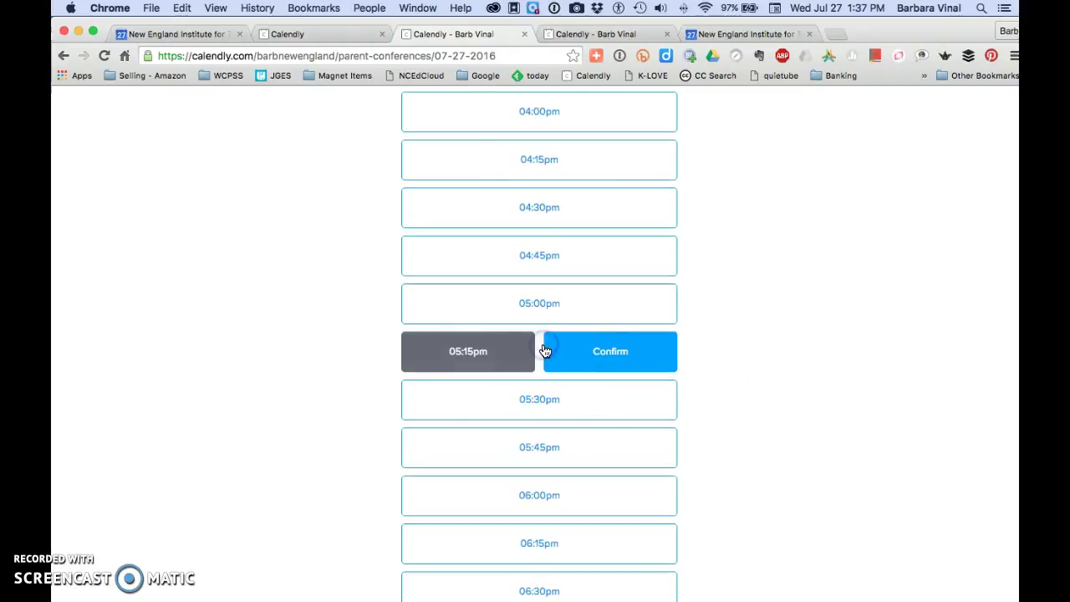
left_click(603, 351)
left_click(603, 385)
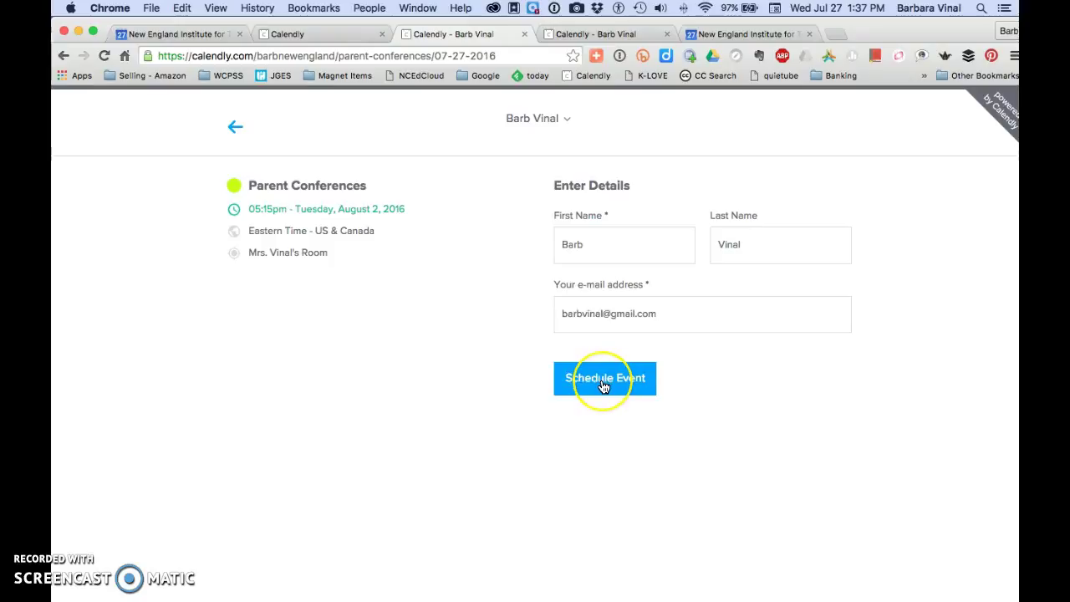
left_click(603, 386)
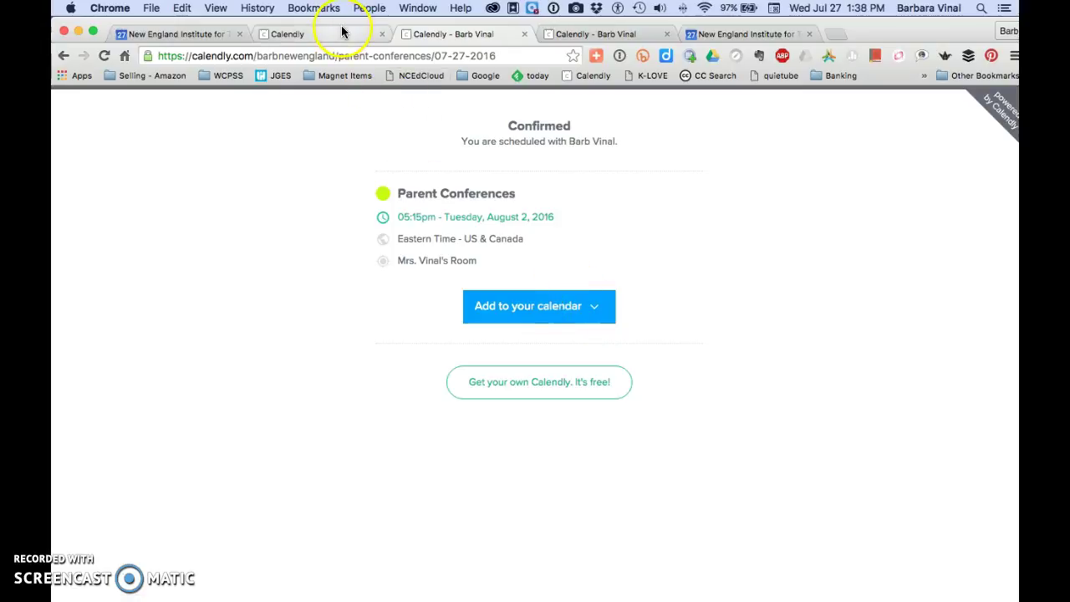
In Google Calendar, go to the week of Jul 31–Aug 6 and open the 5:15 pm Parent Conferences event.
left_click(185, 34)
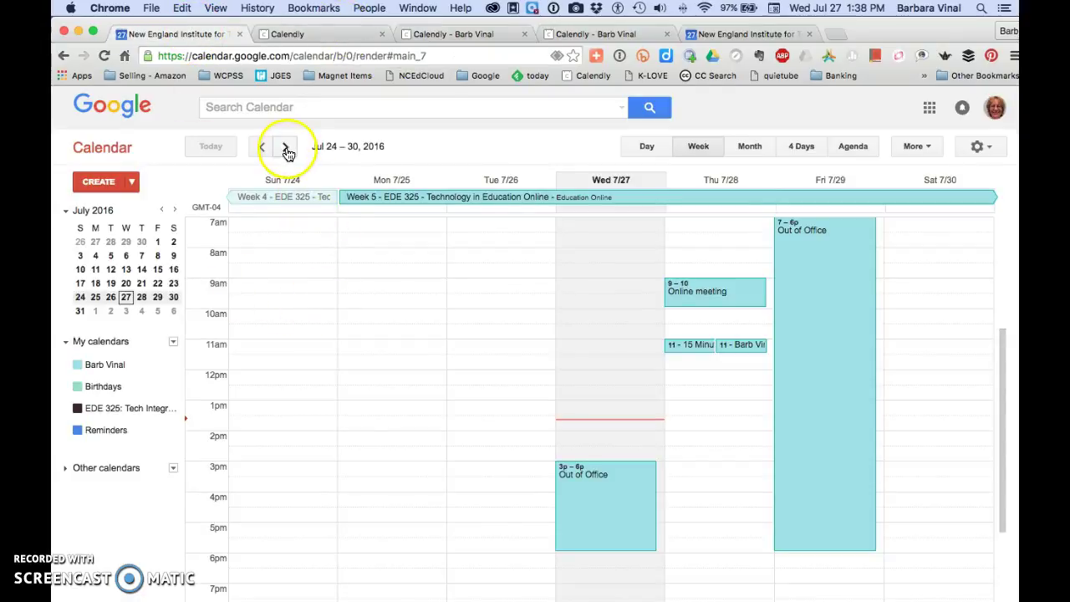
scroll(326, 276, "down", 4)
scroll(332, 280, "up", 3)
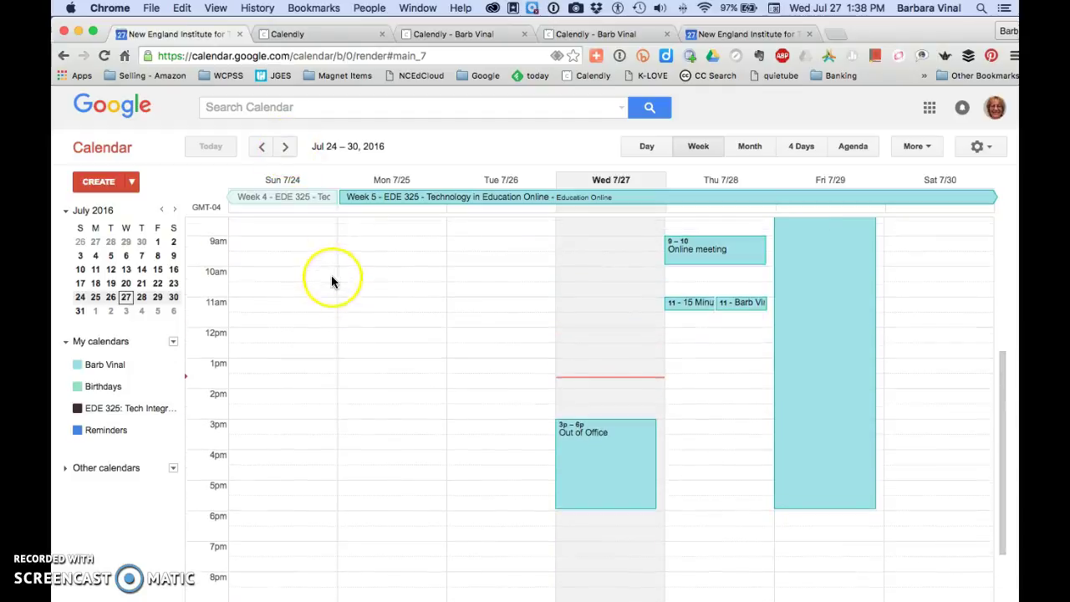
left_click(285, 146)
scroll(531, 401, "down", 3)
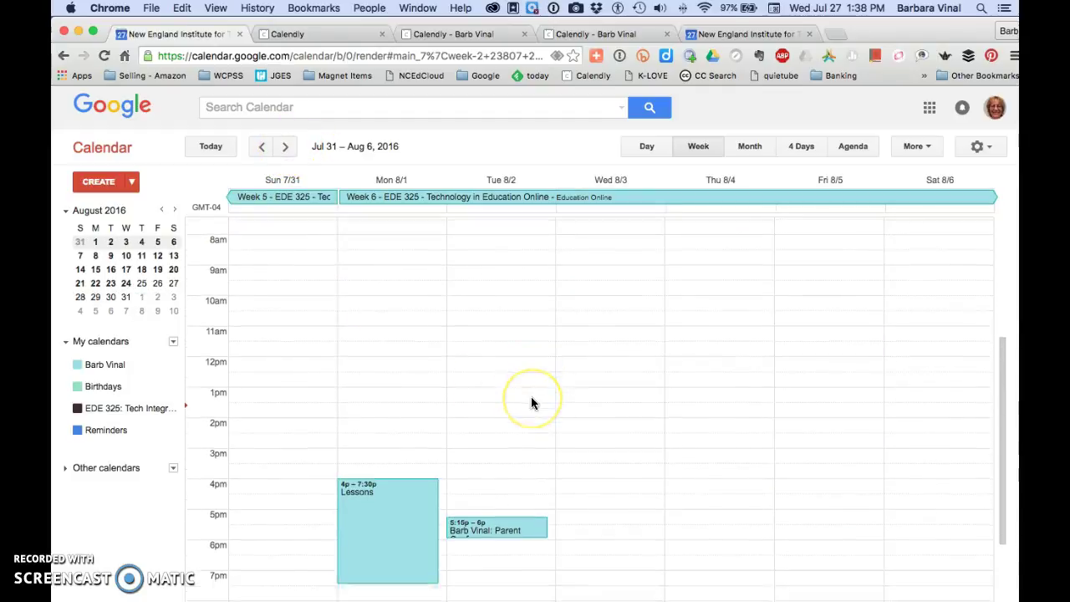
left_click(529, 460)
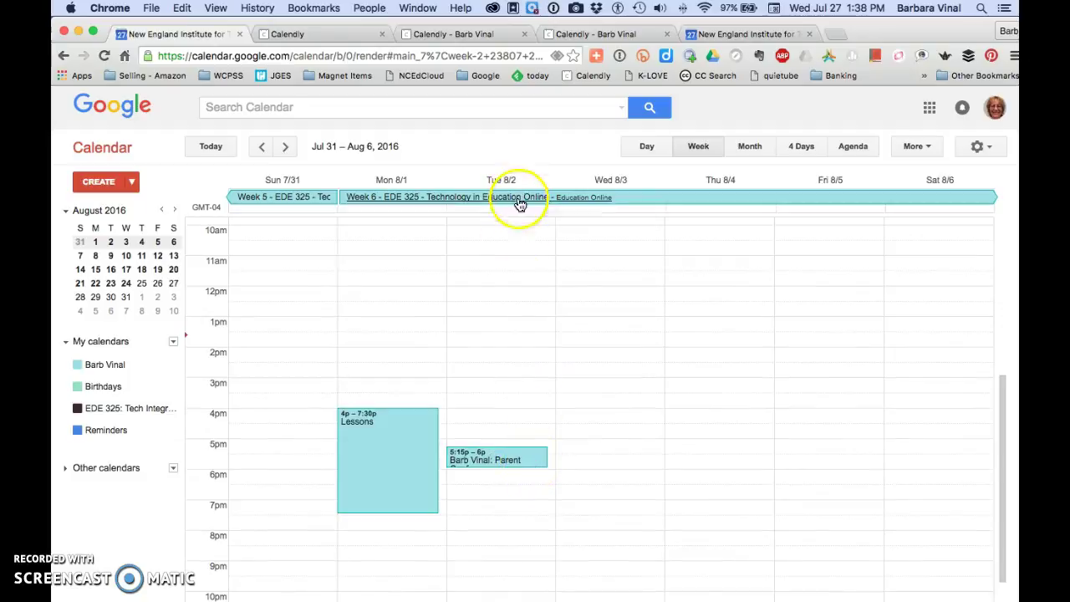
left_click(510, 467)
left_click(524, 454)
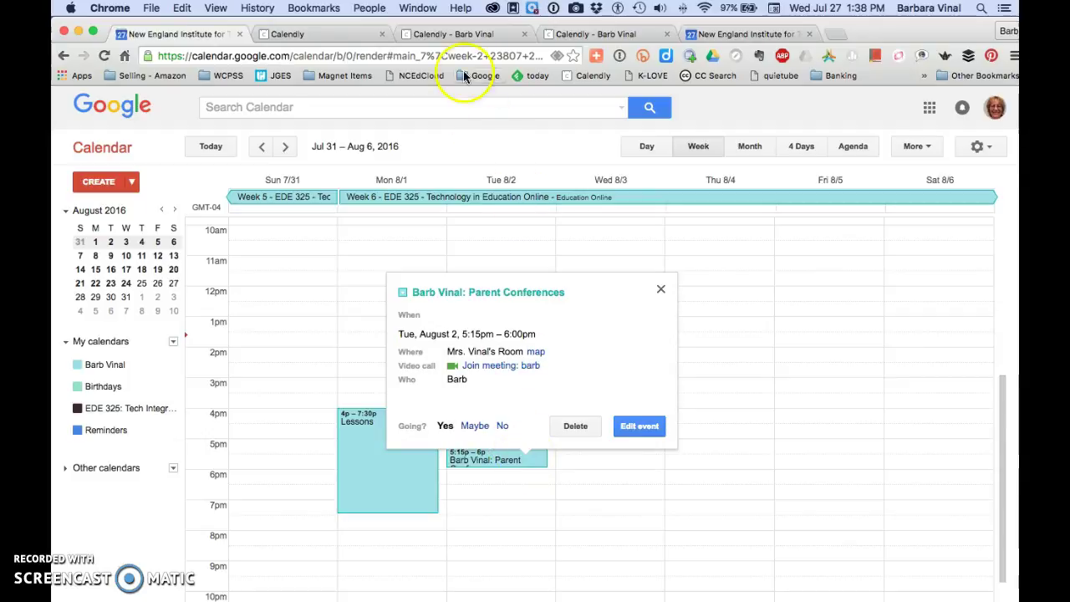
Go back from the Parent Conferences settings to the Event Types list showing it as 45 mins.
left_click(468, 31)
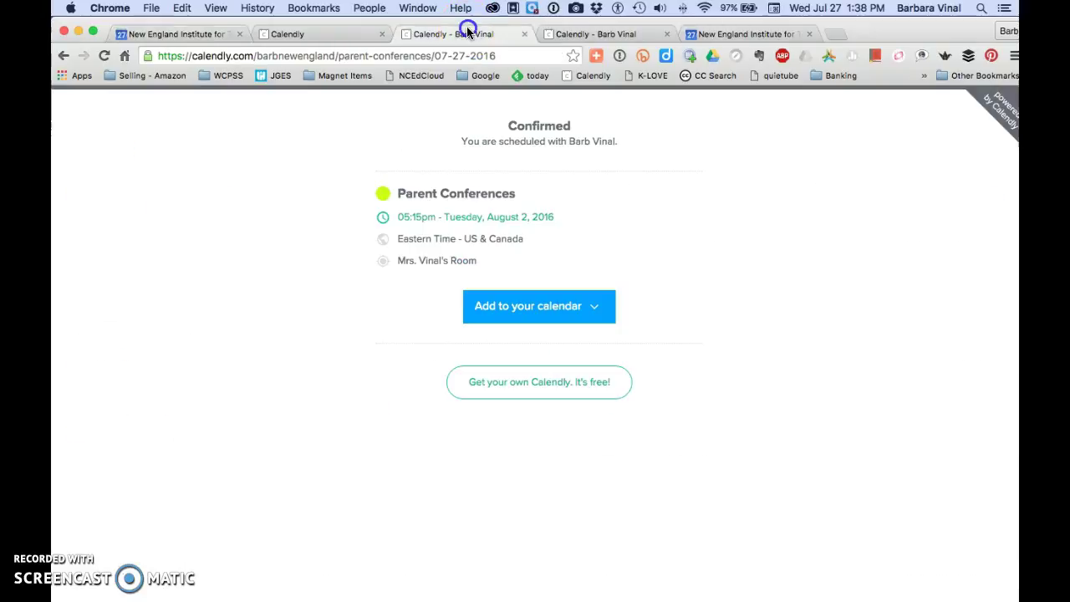
left_click(355, 34)
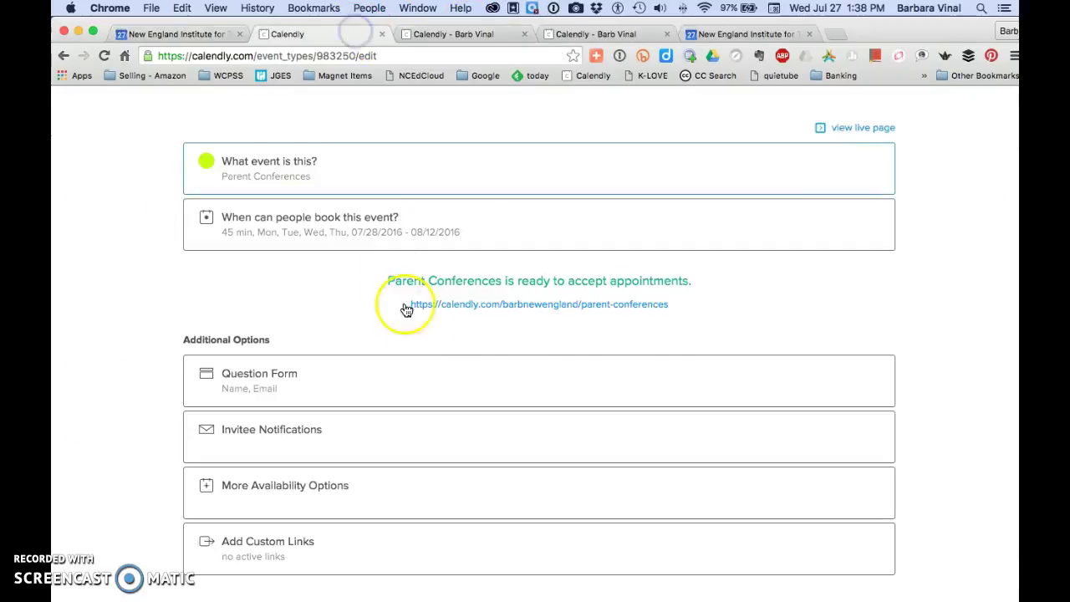
scroll(782, 288, "up", 2)
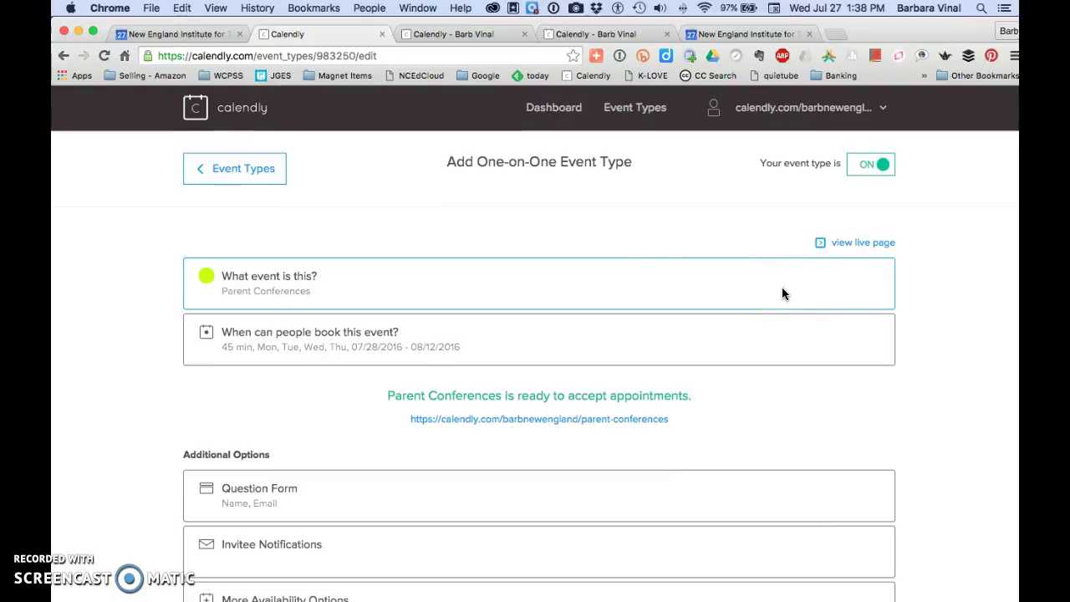
left_click(228, 168)
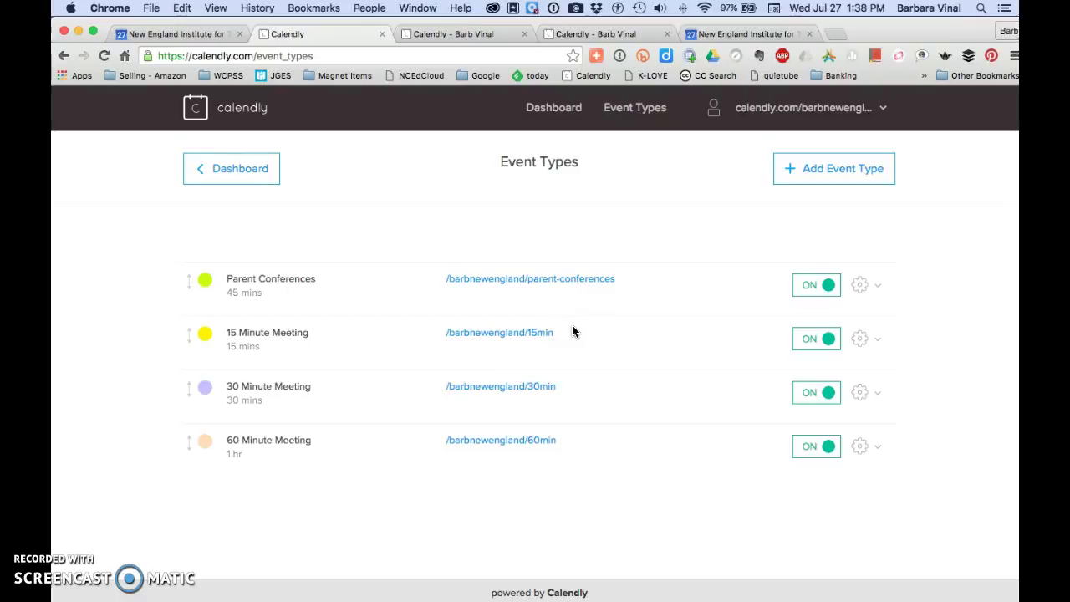
left_click(473, 221)
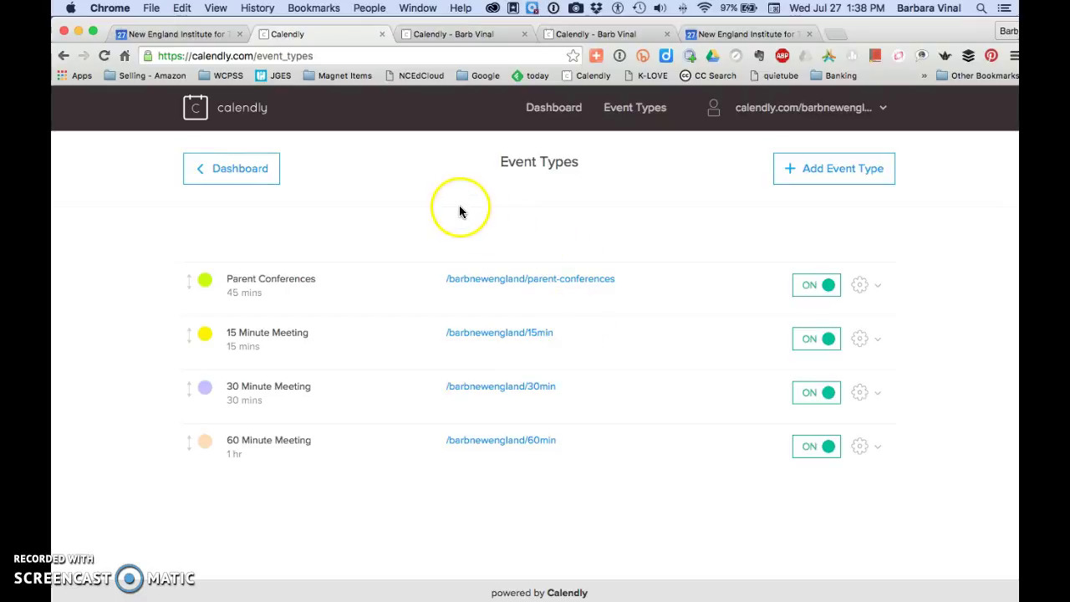